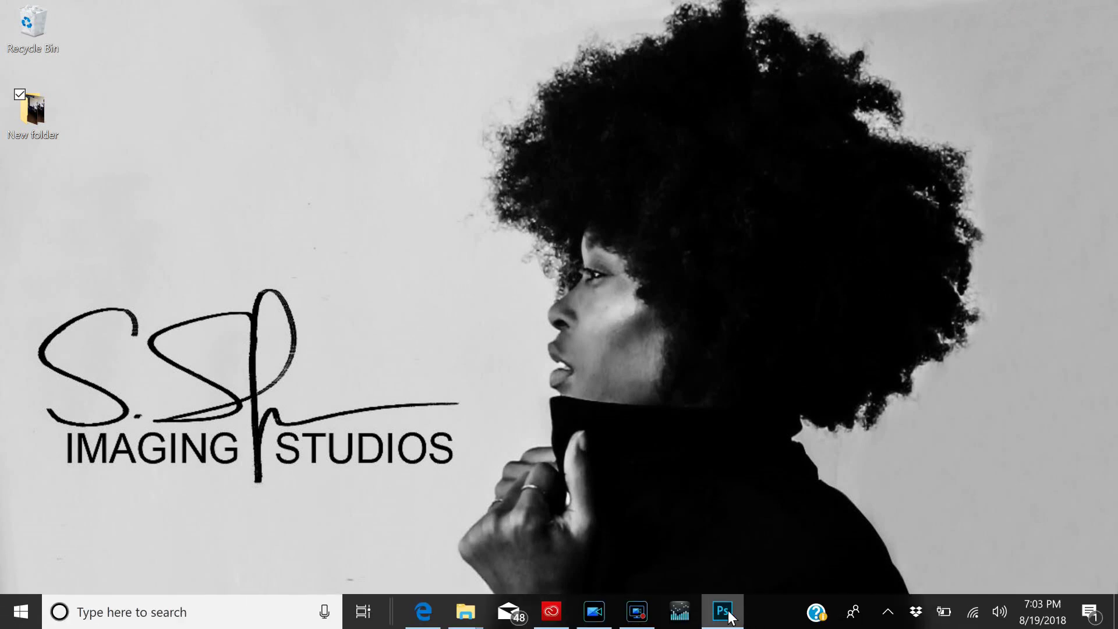
# Launch Photoshop and open IMG_0393, IMG_0394 and IMG_0395 as three documents.
pyautogui.click(725, 613)
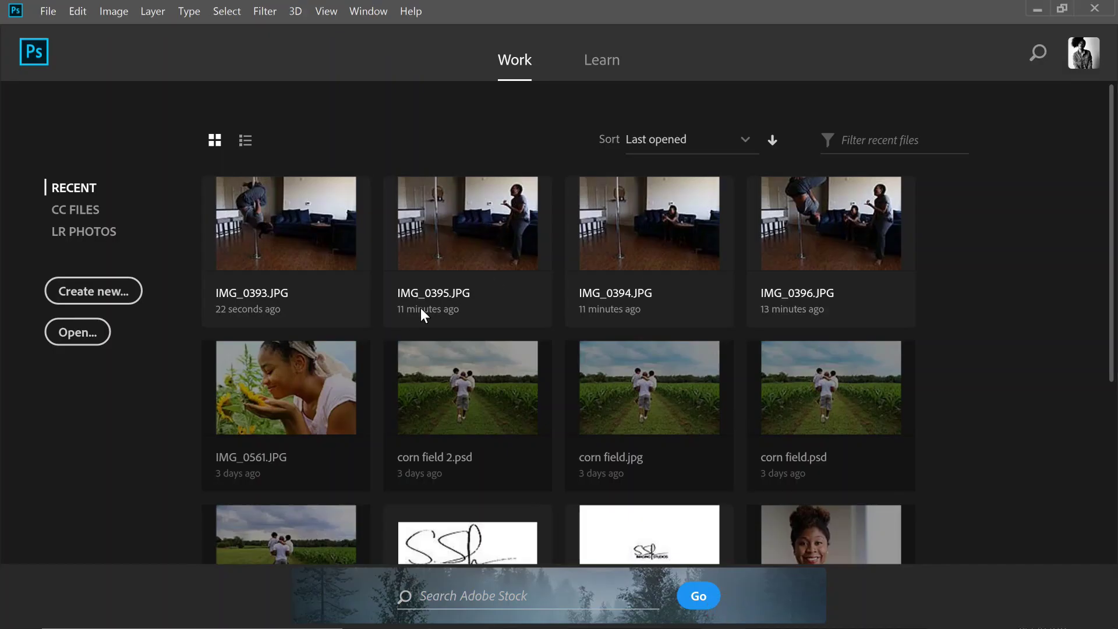
pyautogui.click(51, 14)
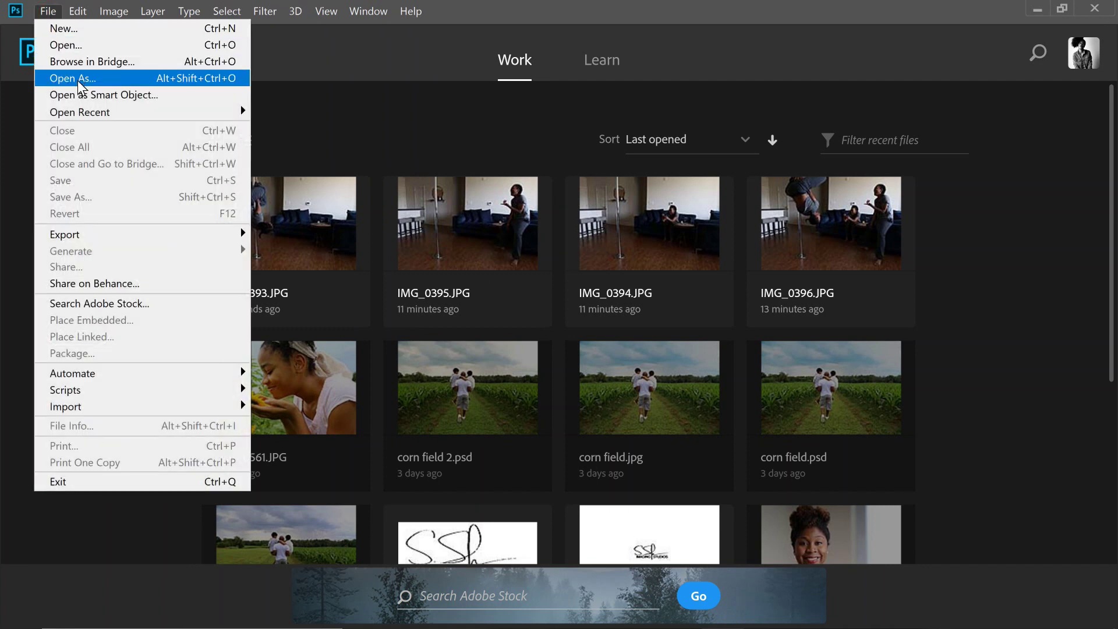
pyautogui.click(79, 47)
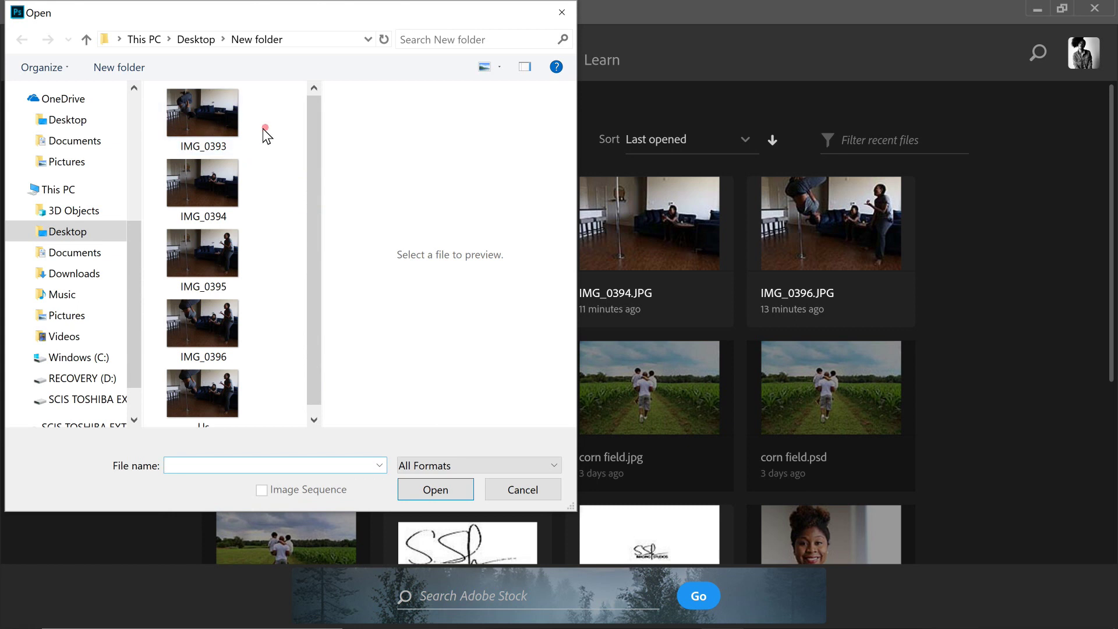
pyautogui.moveTo(263, 129); pyautogui.dragTo(234, 248)
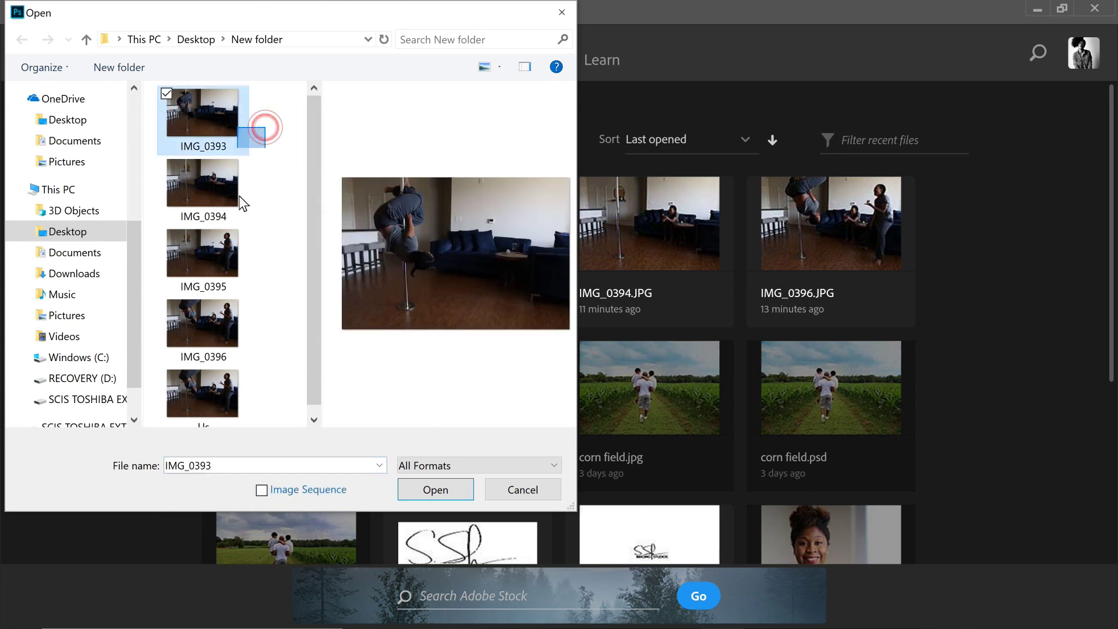
pyautogui.click(437, 489)
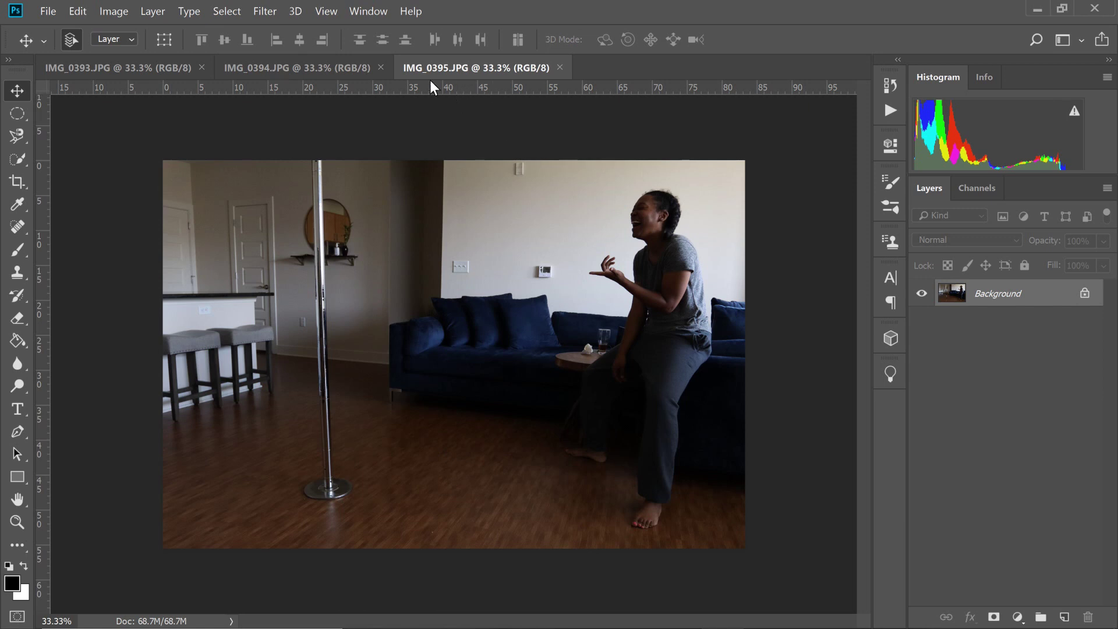
# Unlock the Background layers of the pole photo IMG_0393 and sofa photo IMG_0394 into Layer 0.
pyautogui.click(308, 71)
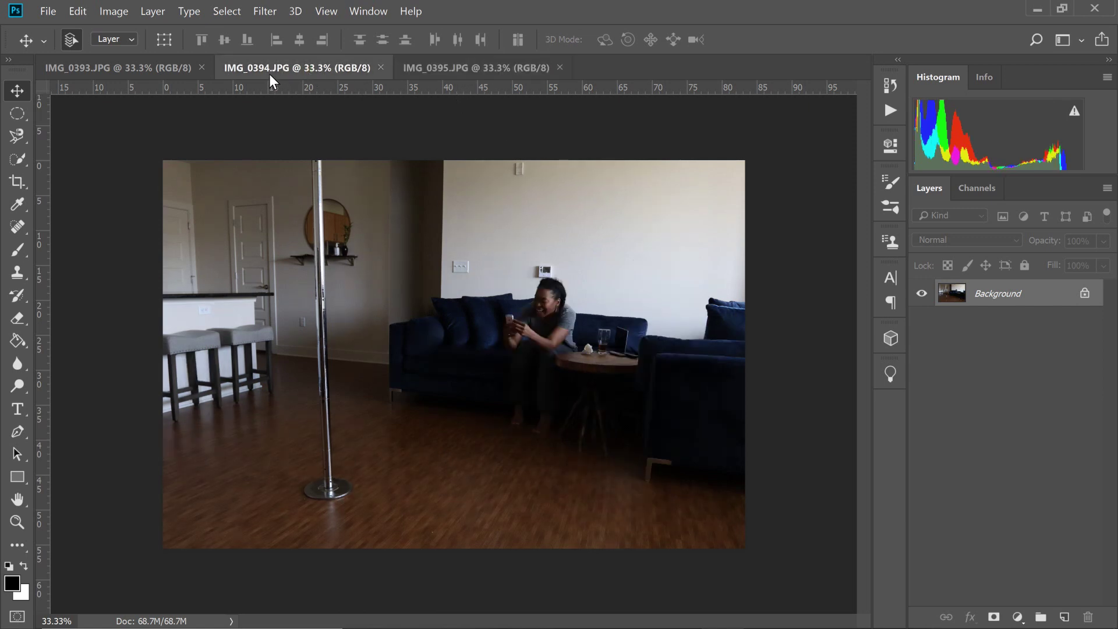
pyautogui.click(170, 69)
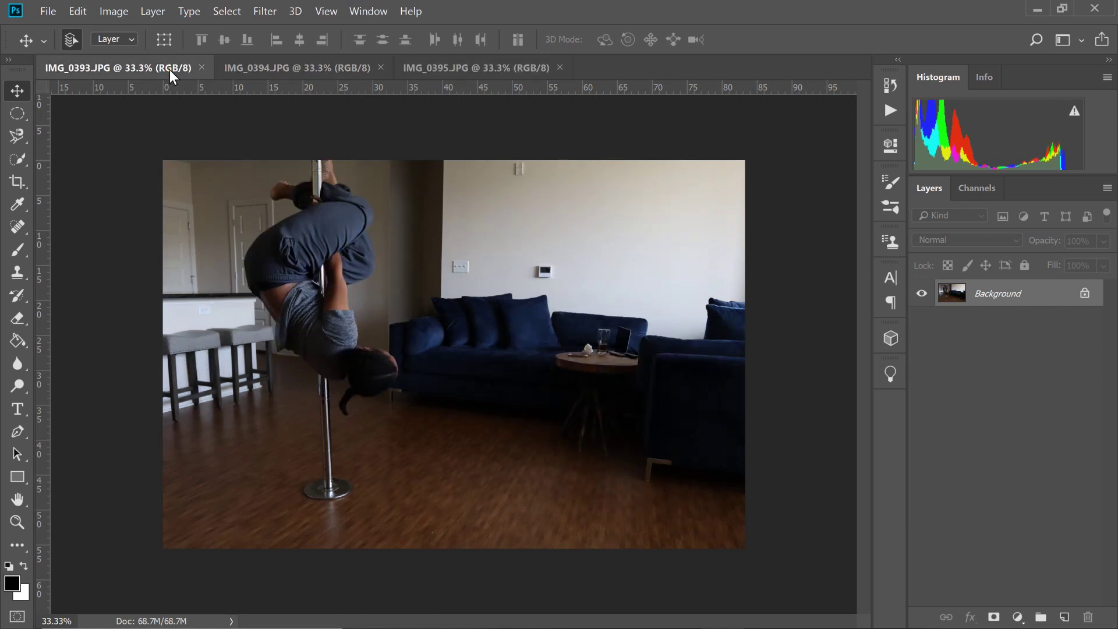
pyautogui.click(1086, 295)
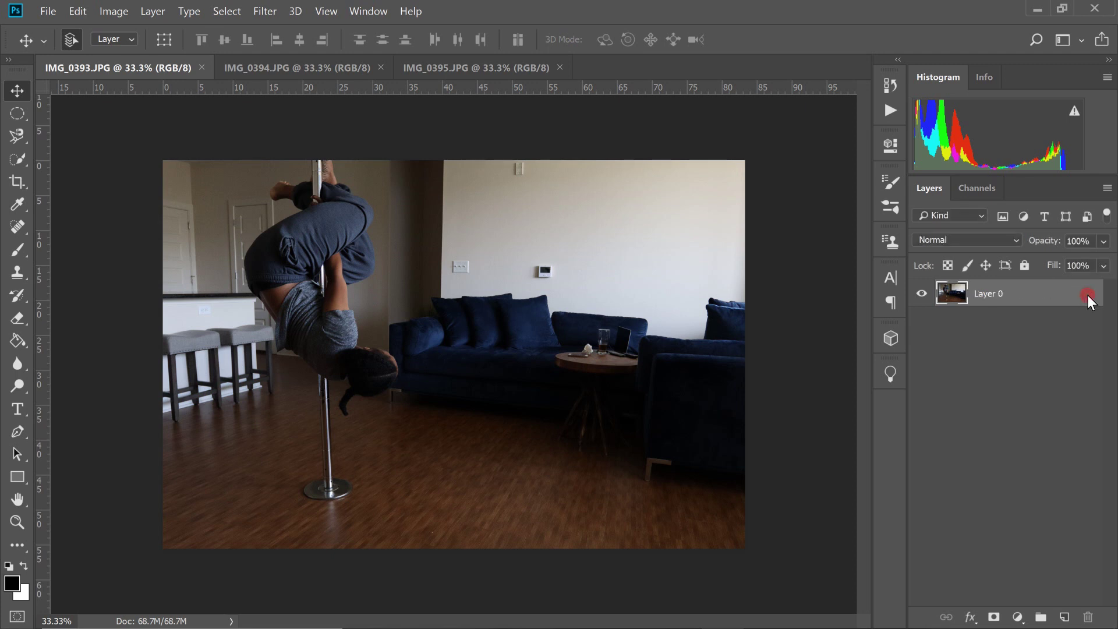
pyautogui.click(372, 72)
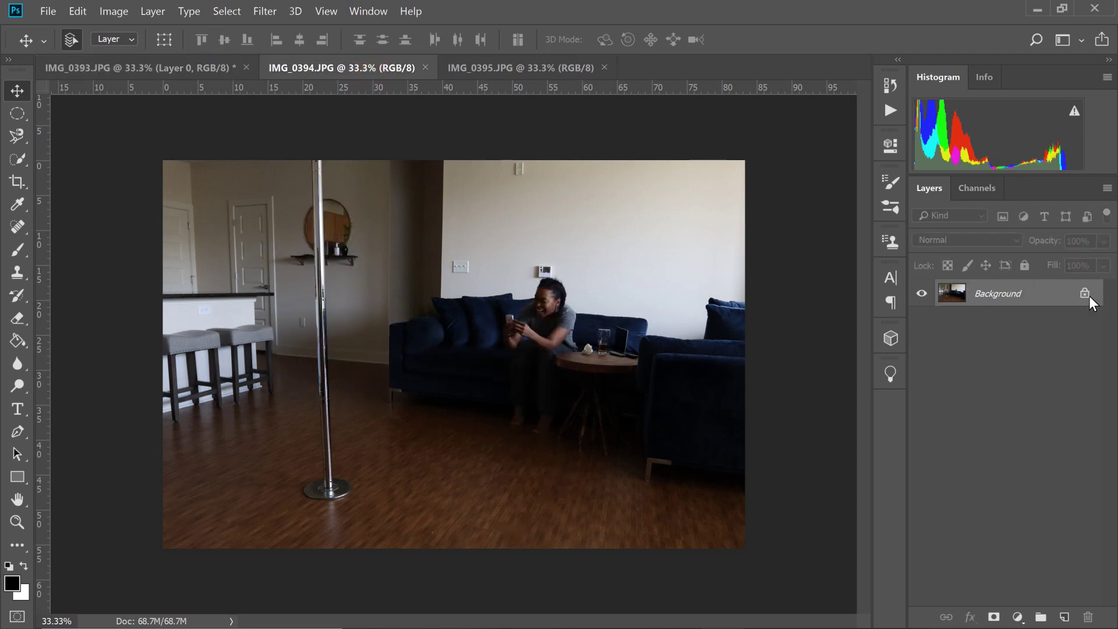
pyautogui.click(1089, 296)
# Float the photos as separate windows and unlock the standing photo IMG_0395's background.
pyautogui.moveTo(333, 67)
pyautogui.mouseDown()
pyautogui.moveTo(234, 75)
pyautogui.moveTo(321, 62)
pyautogui.moveTo(328, 93)
pyautogui.mouseUp()
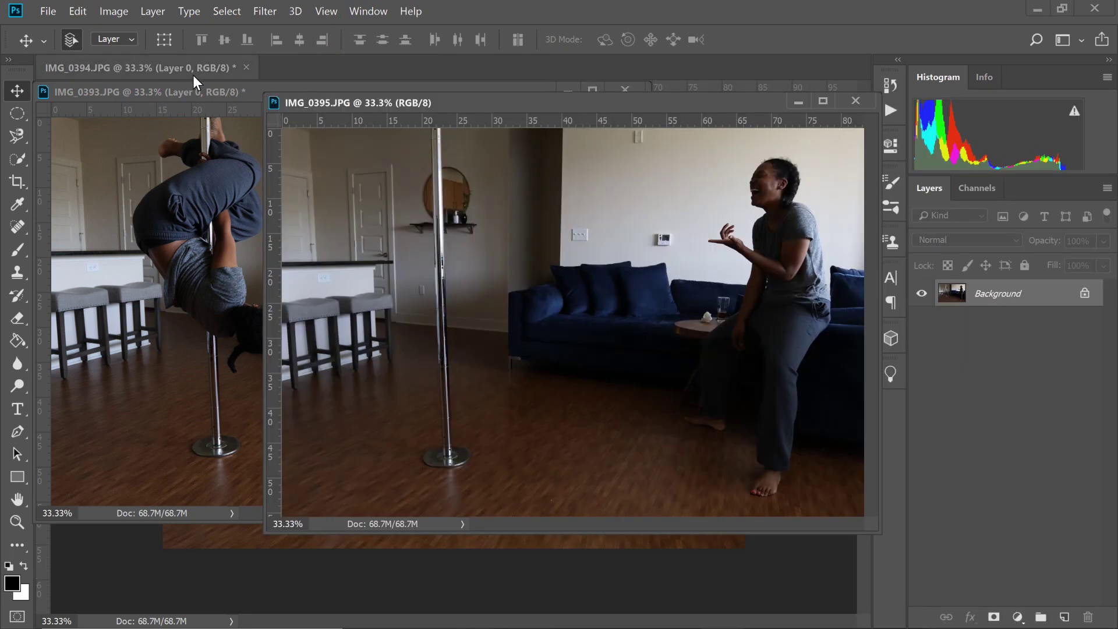
pyautogui.moveTo(193, 75); pyautogui.dragTo(197, 103)
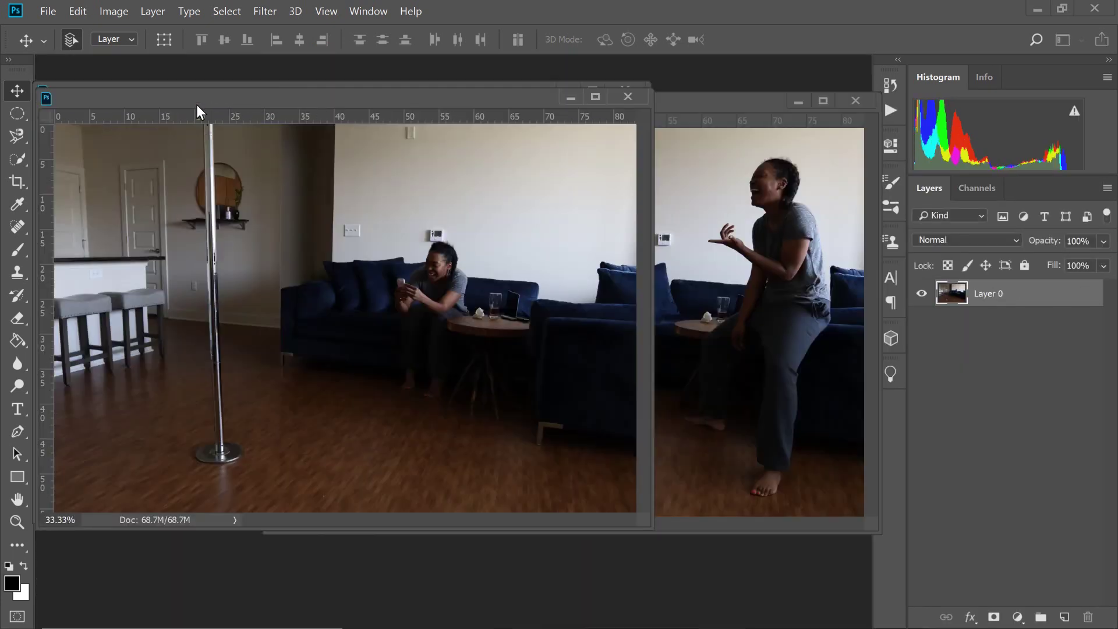
pyautogui.click(722, 243)
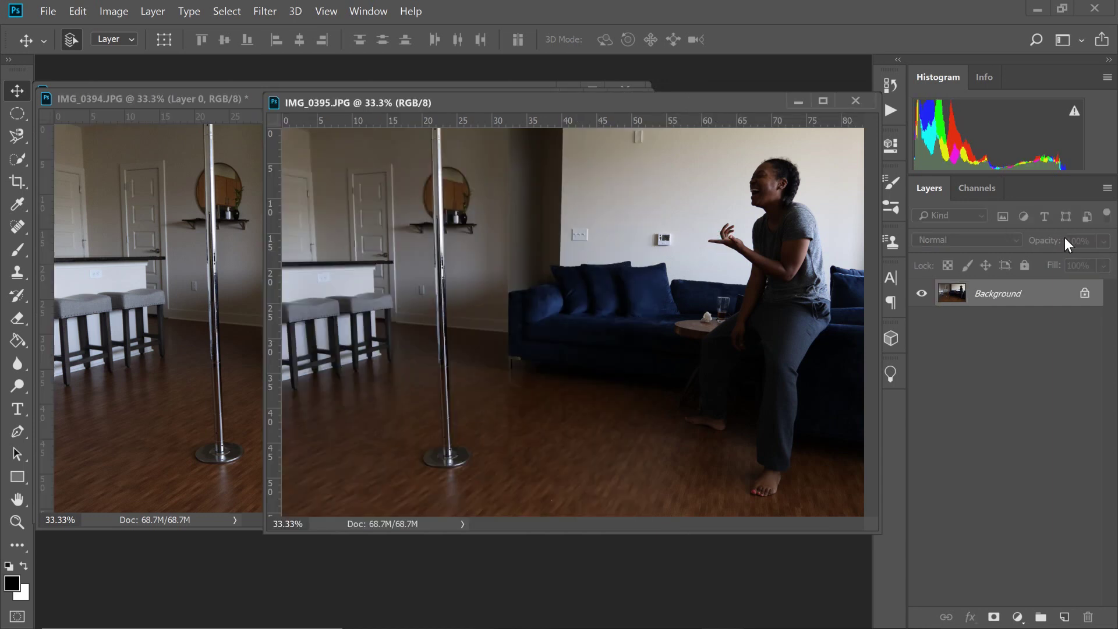
pyautogui.click(1083, 294)
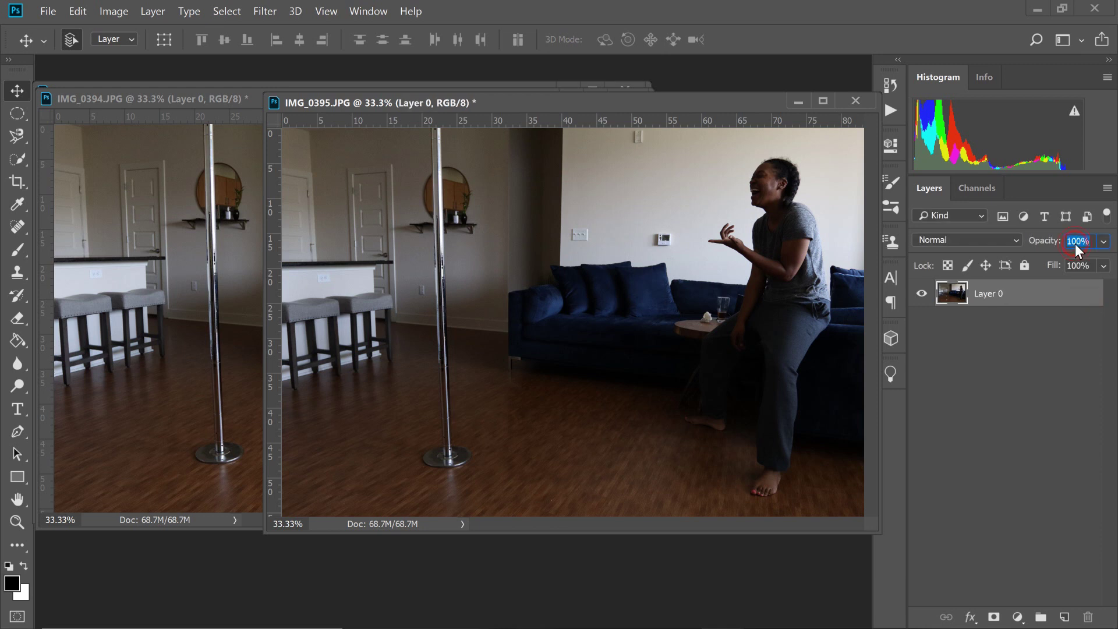
pyautogui.write('35')
# Drag the 35%-opacity standing photo into IMG_0394, align it, and set the pole layer to 100% opacity.
pyautogui.press('Return')
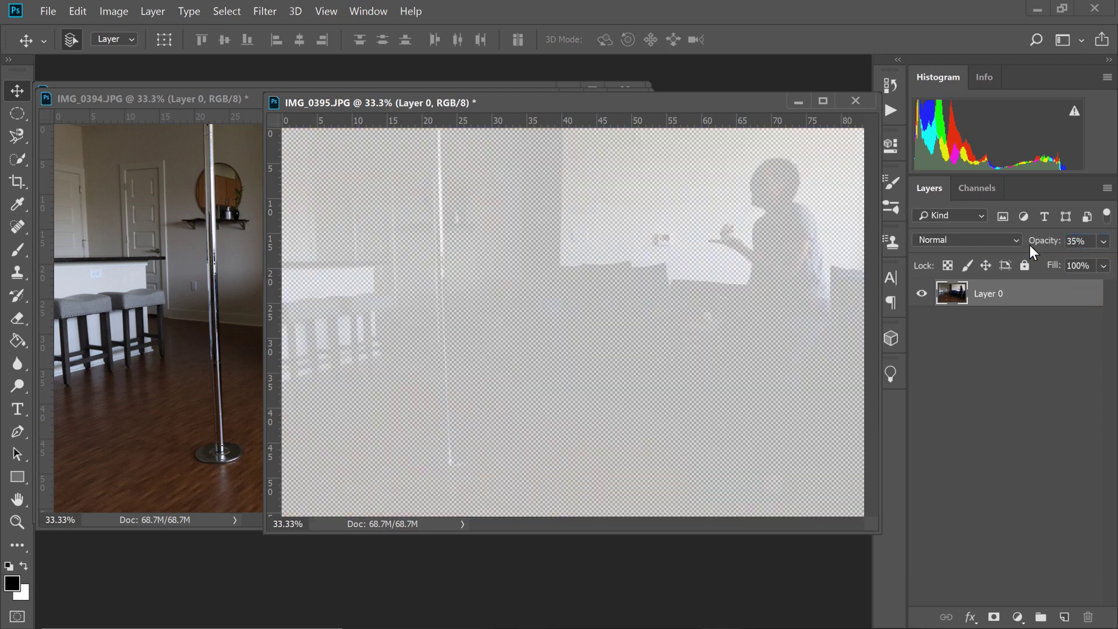
pyautogui.moveTo(825, 281); pyautogui.dragTo(247, 279)
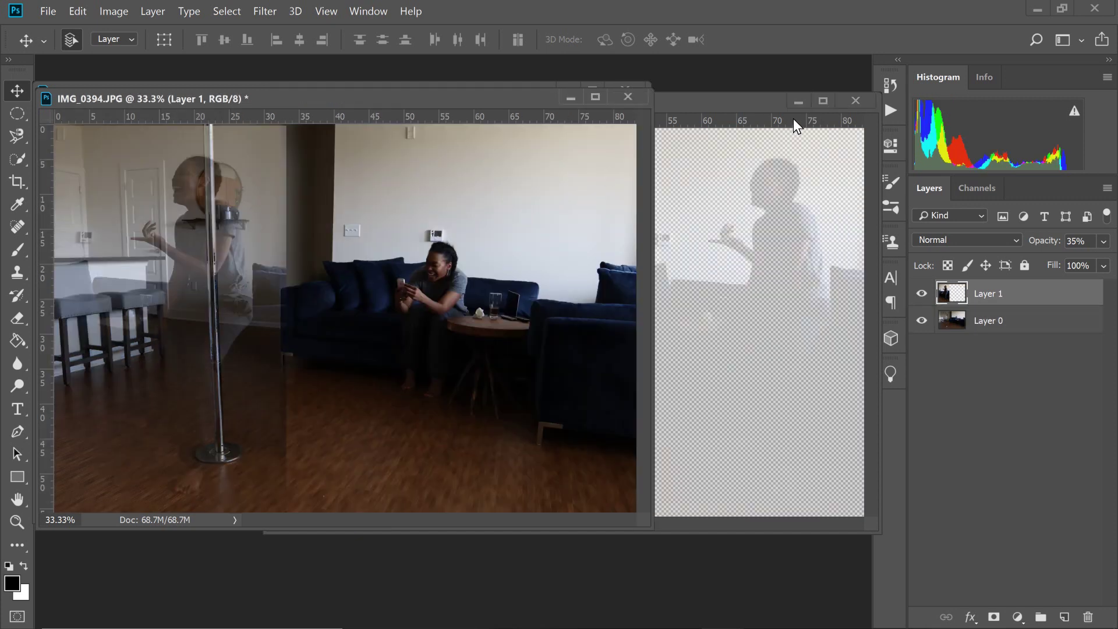
pyautogui.click(797, 100)
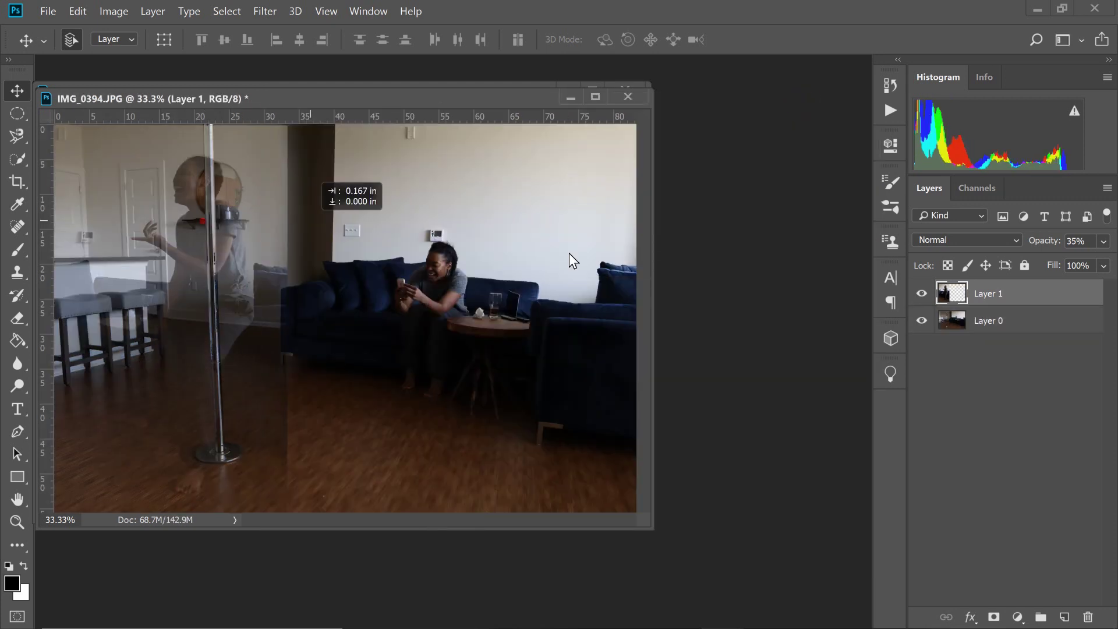
pyautogui.moveTo(568, 252); pyautogui.dragTo(552, 217)
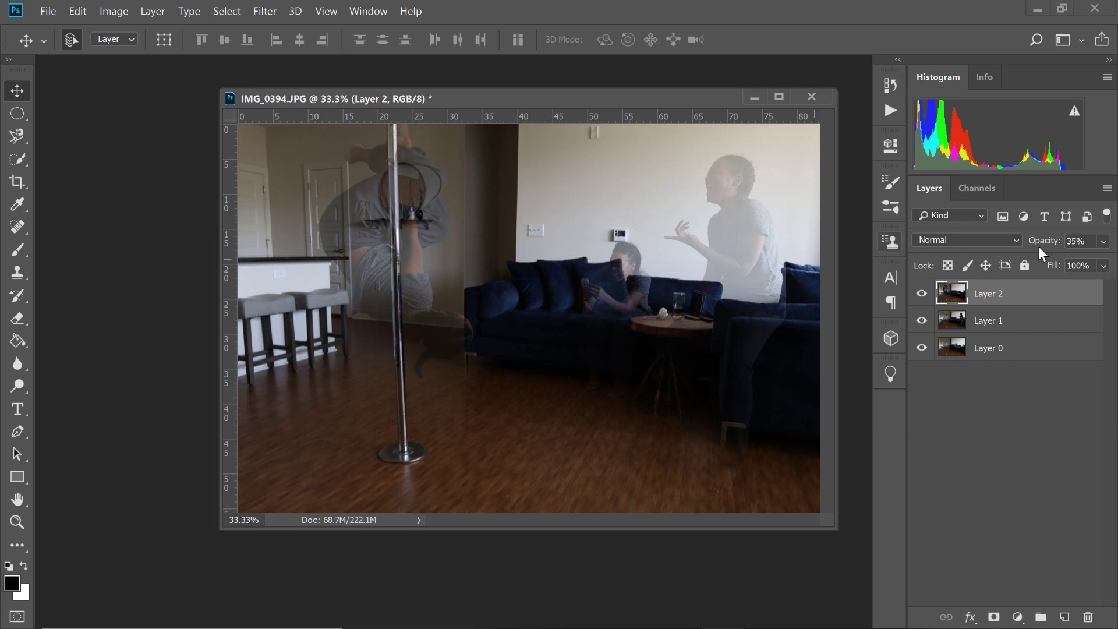
pyautogui.write('1')
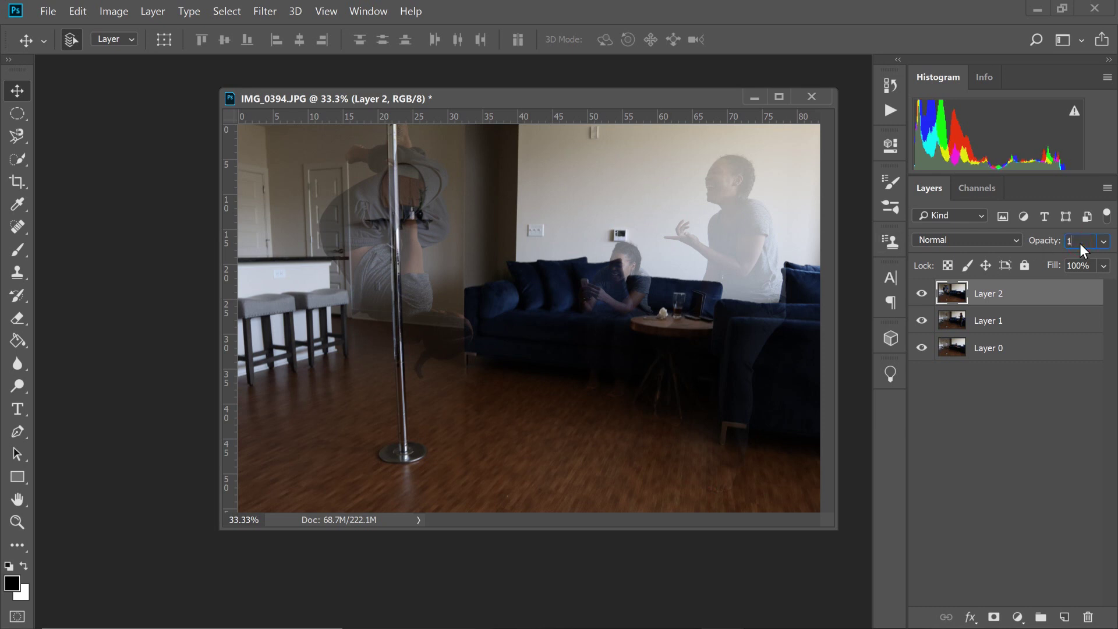
pyautogui.write('00')
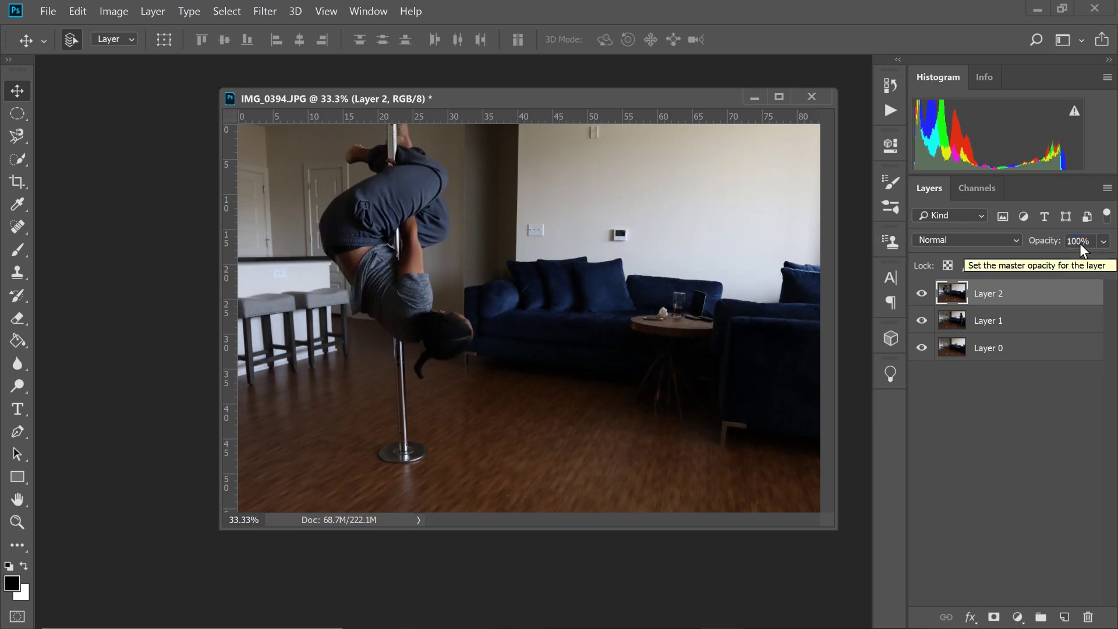
pyautogui.press('Return')
# Restore Layer 1, the standing photo, to full opacity and select Layer 2.
pyautogui.click(1076, 328)
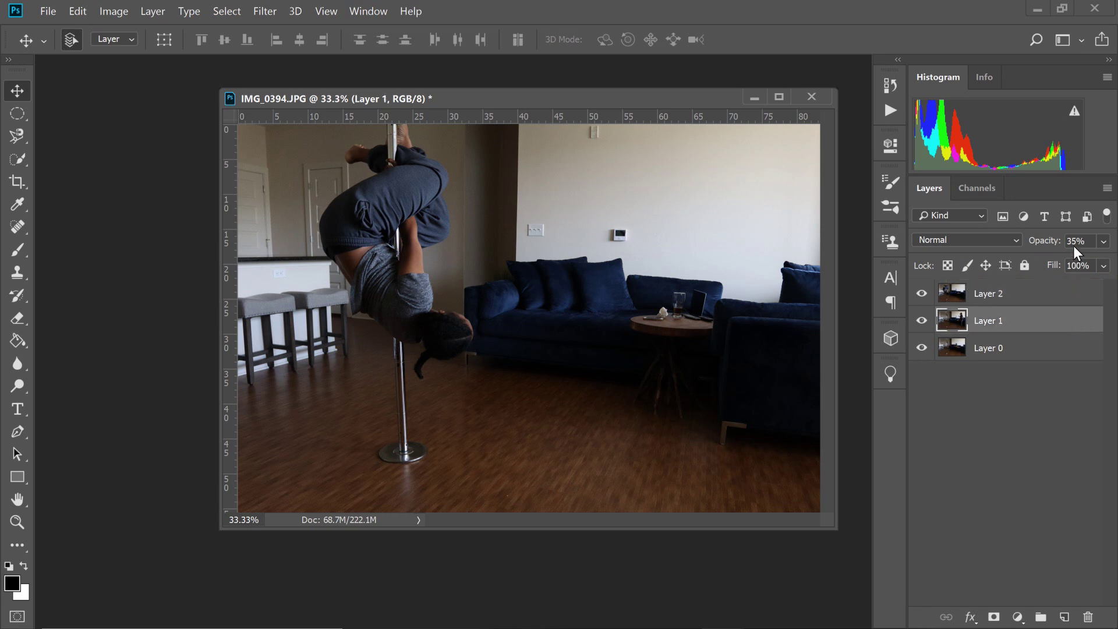
pyautogui.write('00')
pyautogui.press('Return')
pyautogui.click(1065, 294)
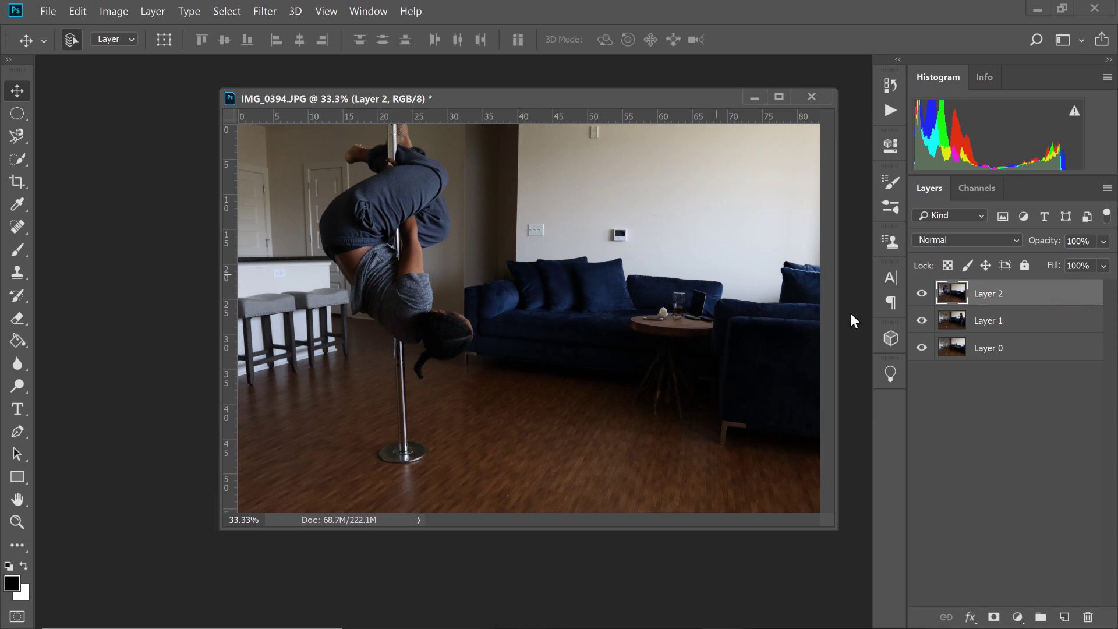
# Move Layer 0 between Layer 2 and Layer 1, toggling Layer 2's visibility to check it.
pyautogui.moveTo(1008, 348); pyautogui.dragTo(1005, 317)
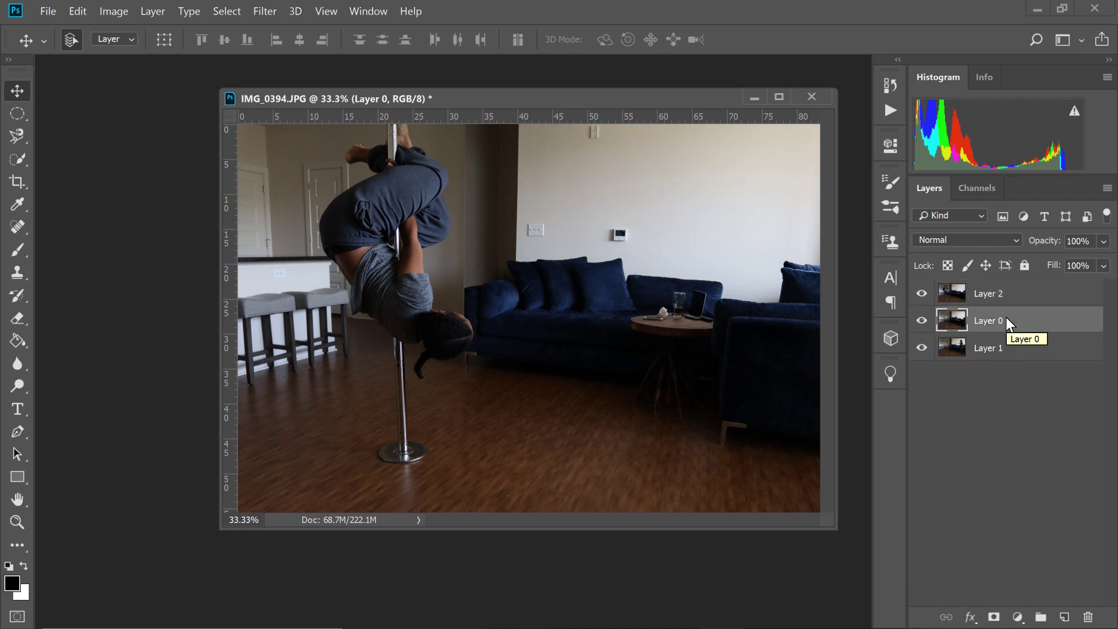
pyautogui.click(922, 293)
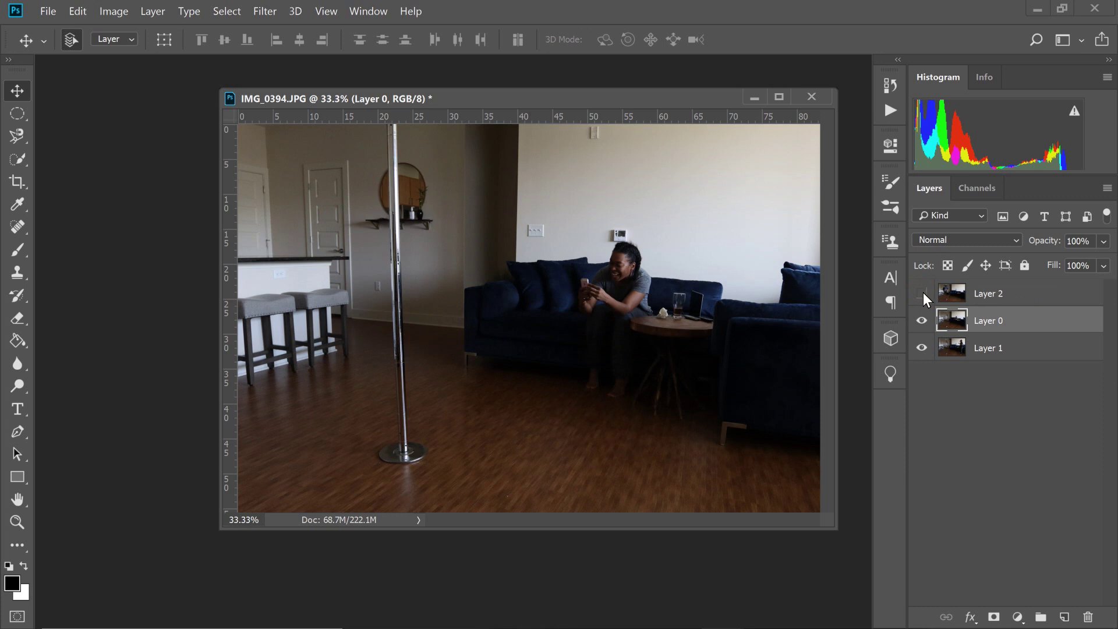
pyautogui.click(923, 292)
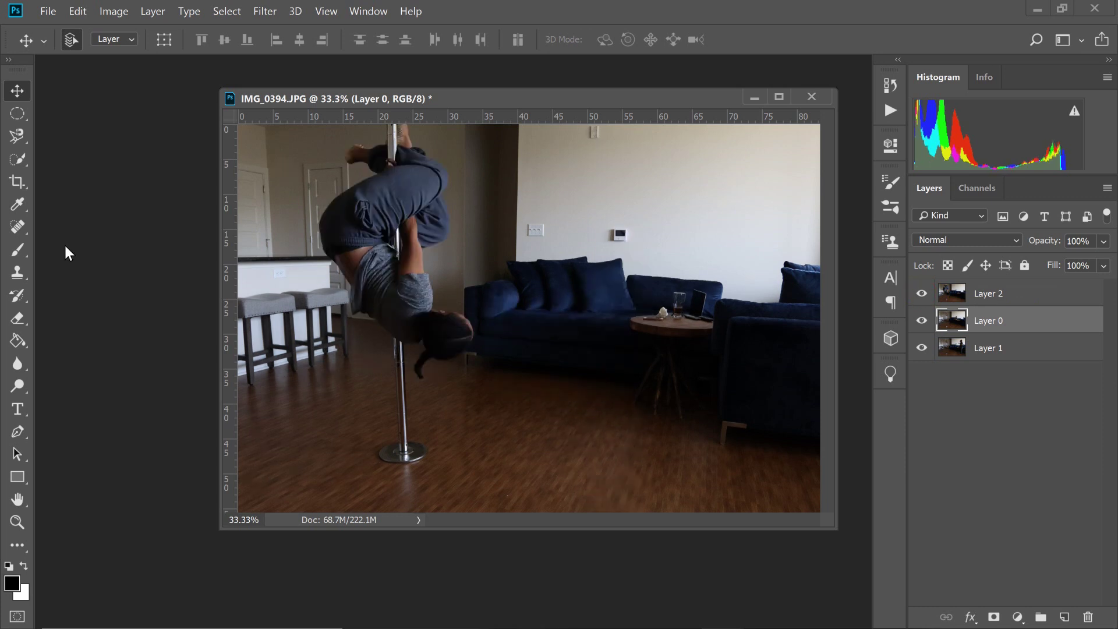
# Set up a 100%-opacity, 1102 px eraser and test a stroke on Layer 0 near the table.
pyautogui.click(20, 318)
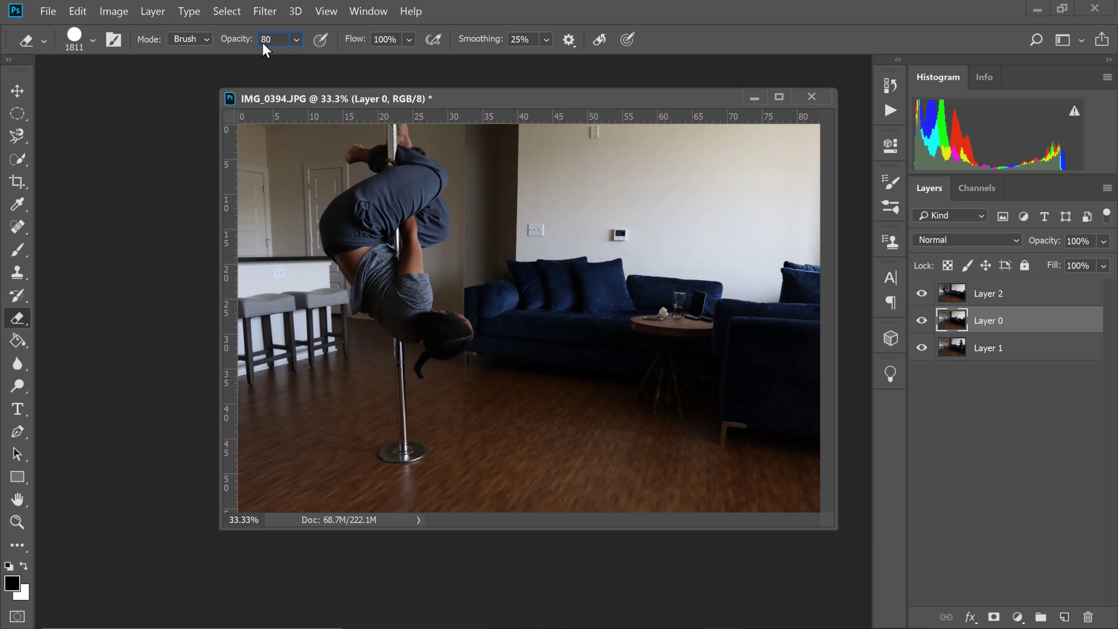
pyautogui.write('100')
pyautogui.click(92, 38)
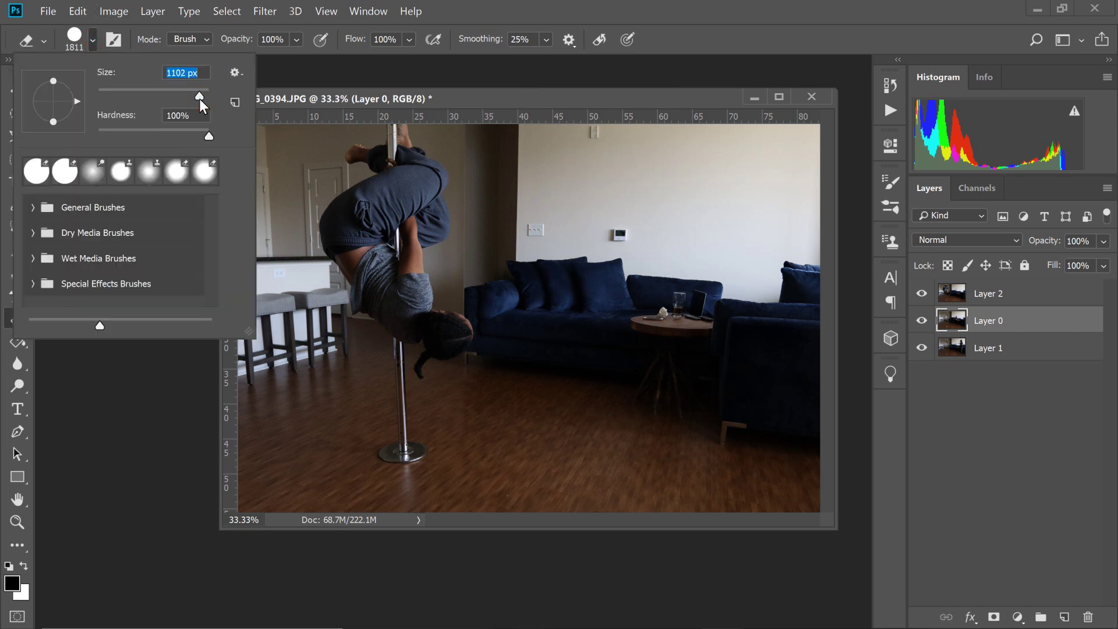
pyautogui.moveTo(199, 99); pyautogui.dragTo(201, 98)
pyautogui.moveTo(650, 305); pyautogui.dragTo(609, 310)
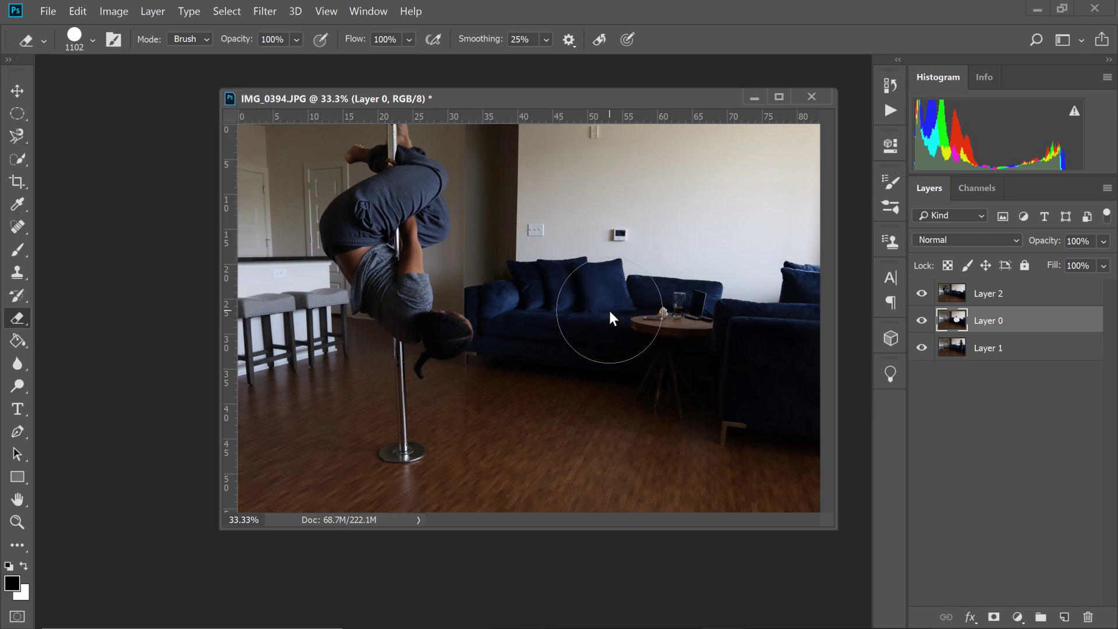
pyautogui.click(77, 11)
# Undo the stray erase, then try erasing Layer 2 over the couch and undo that stroke.
pyautogui.click(118, 26)
pyautogui.click(1004, 291)
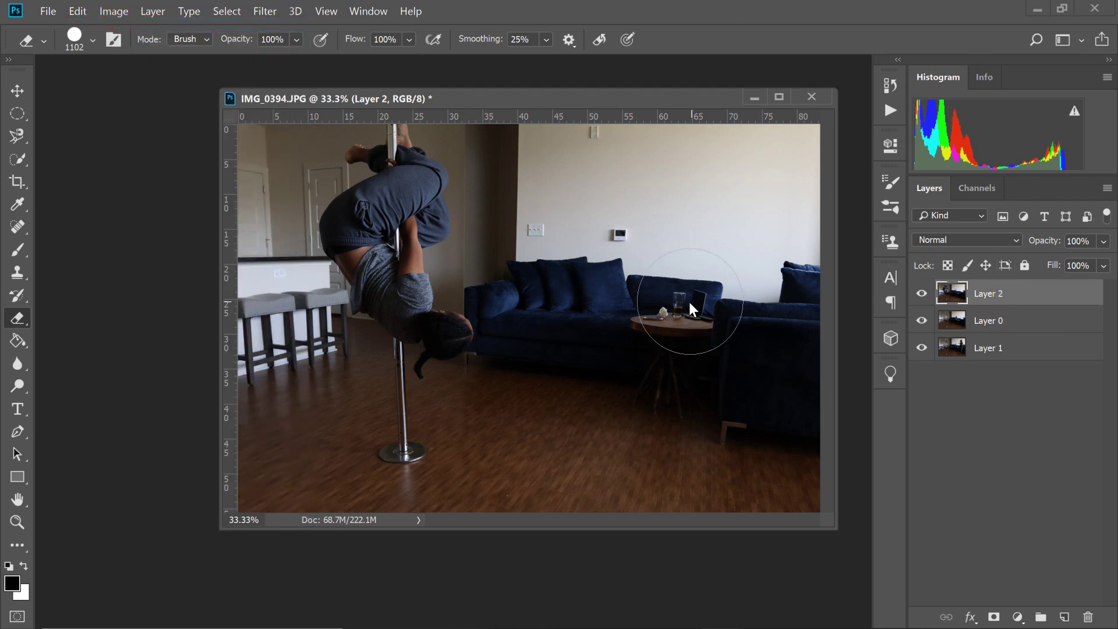
pyautogui.moveTo(687, 299); pyautogui.dragTo(622, 301)
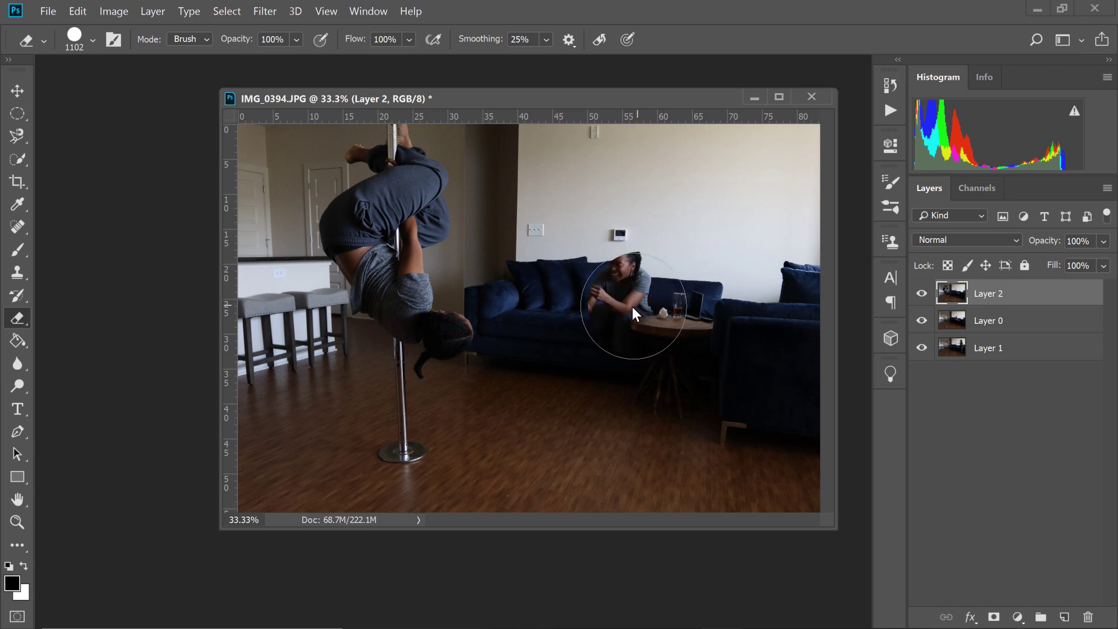
pyautogui.hotkey('ctrl', 'z')
pyautogui.hotkey('ctrl', 'z')
# Erase Layer 2 around the seated woman and her legs, then also select Layer 0.
pyautogui.click(621, 298)
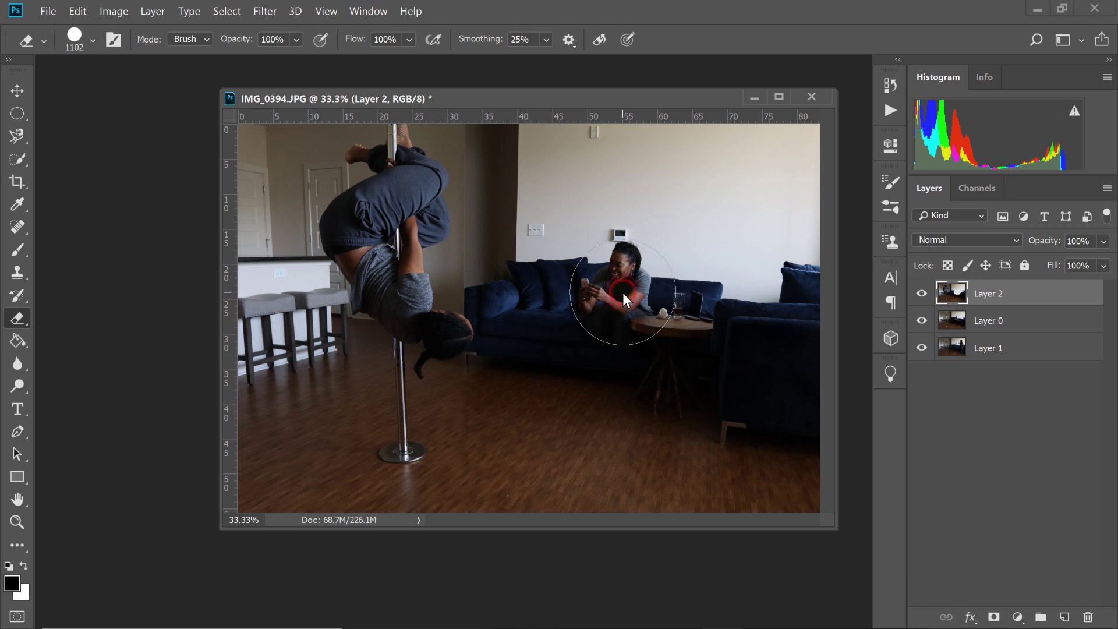
pyautogui.click(621, 326)
pyautogui.click(613, 351)
pyautogui.keyDown('shift'); pyautogui.click(1016, 321); pyautogui.keyUp('shift')
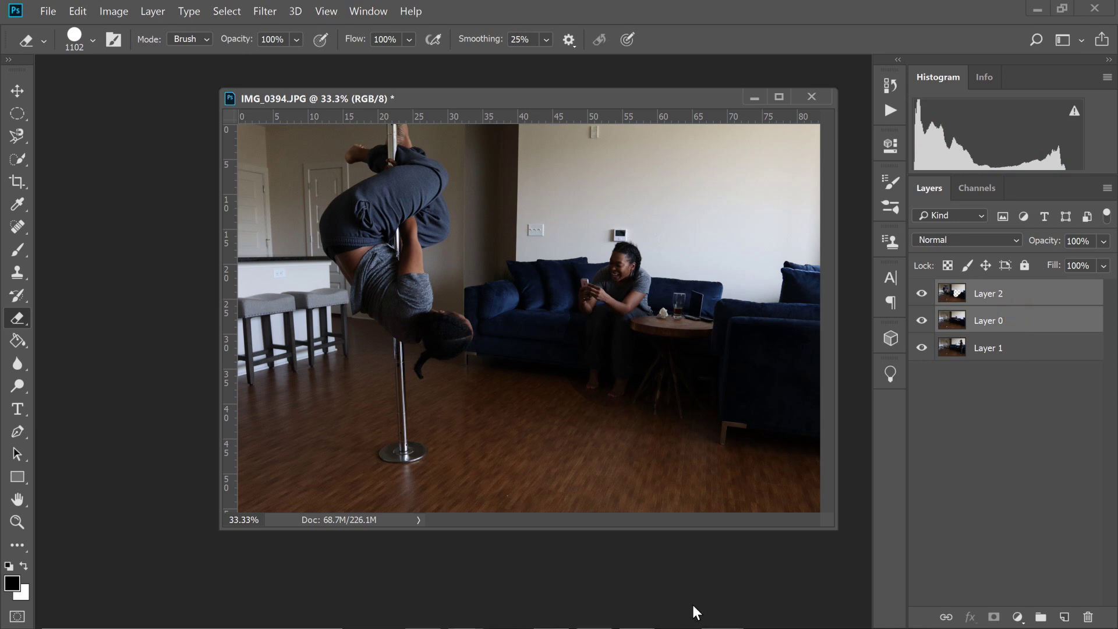
# Merge the selected Layer 0 and Layer 2 using Merge Layers from the context menu.
pyautogui.rightClick(1036, 319)
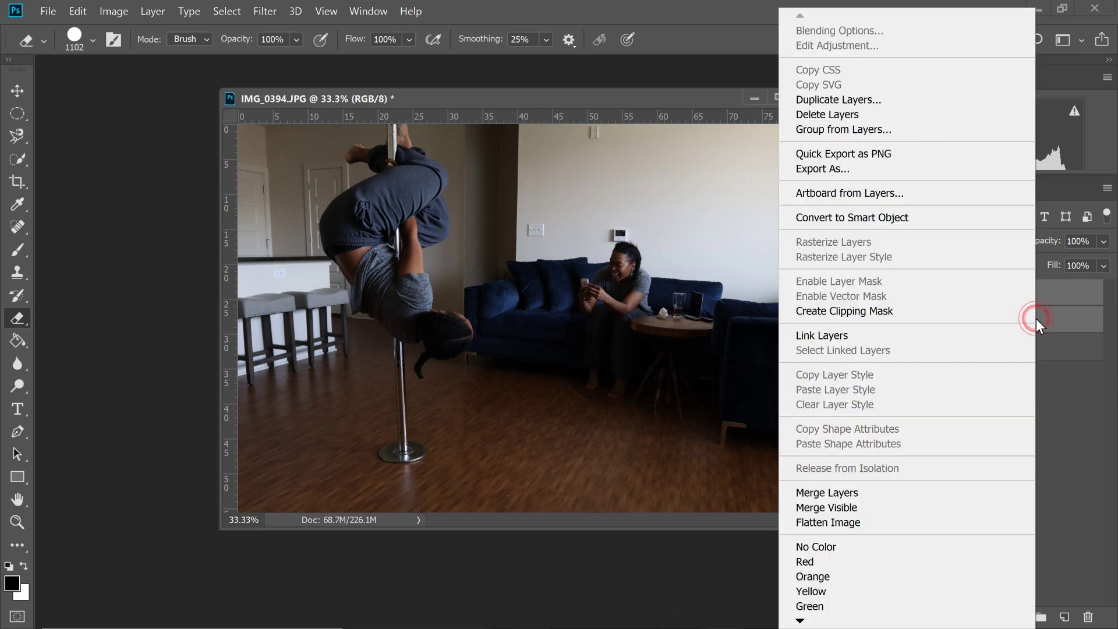
pyautogui.click(950, 486)
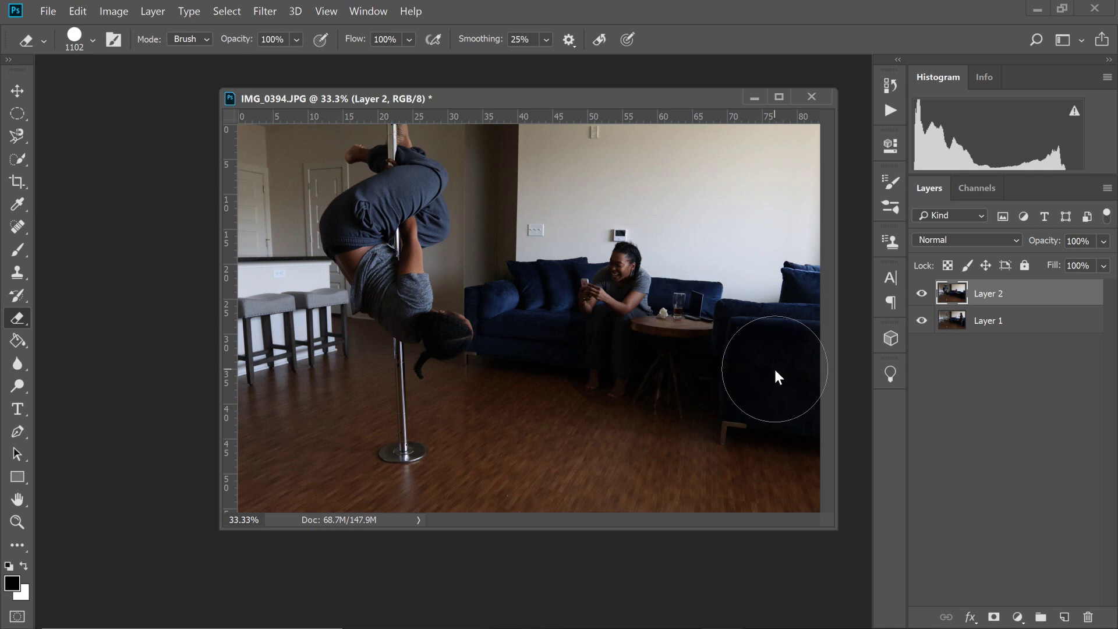
# Erase Layer 2's armchair area down to the standing woman's foot, then hide Layer 2.
pyautogui.moveTo(774, 362)
pyautogui.mouseDown()
pyautogui.moveTo(746, 346)
pyautogui.moveTo(726, 224)
pyautogui.moveTo(700, 207)
pyautogui.moveTo(718, 189)
pyautogui.mouseUp()
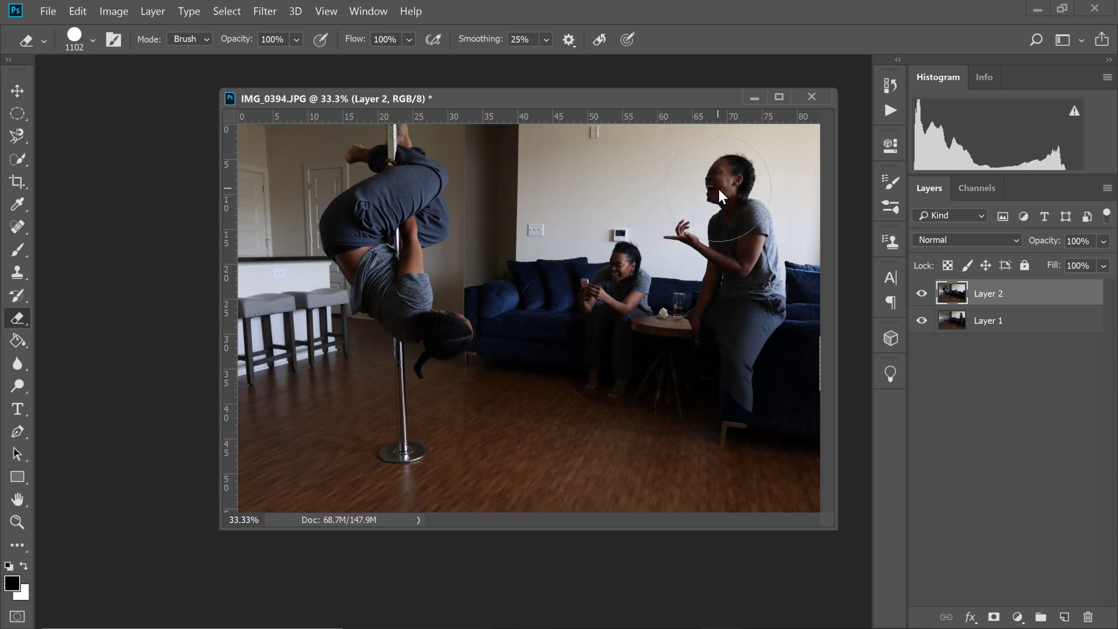
pyautogui.moveTo(713, 394)
pyautogui.mouseDown()
pyautogui.moveTo(719, 464)
pyautogui.moveTo(694, 406)
pyautogui.moveTo(674, 404)
pyautogui.mouseUp()
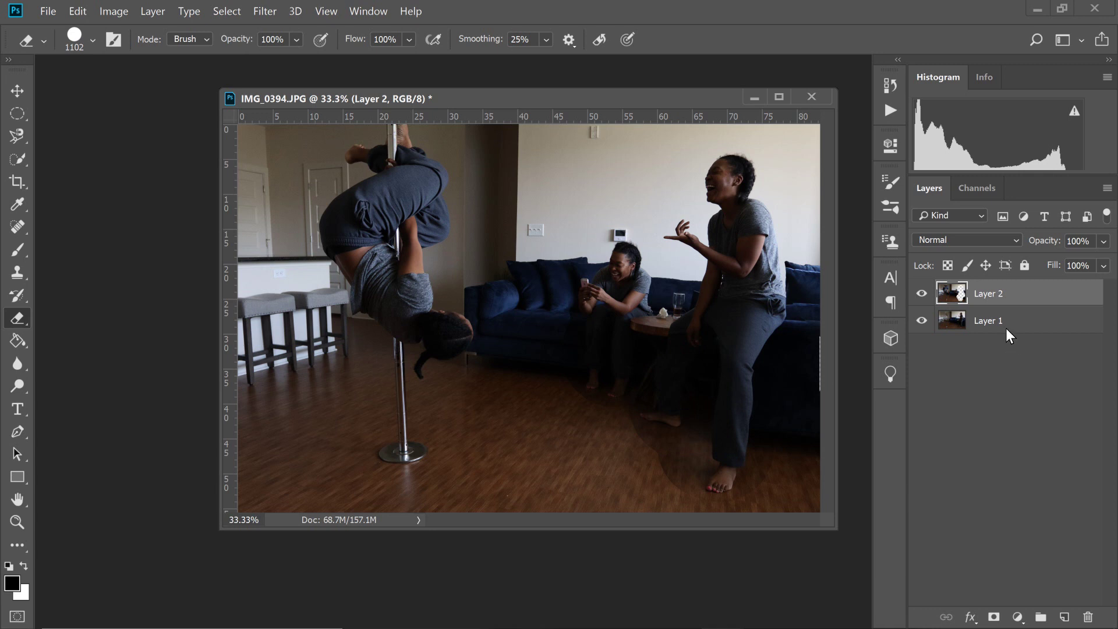
pyautogui.click(927, 300)
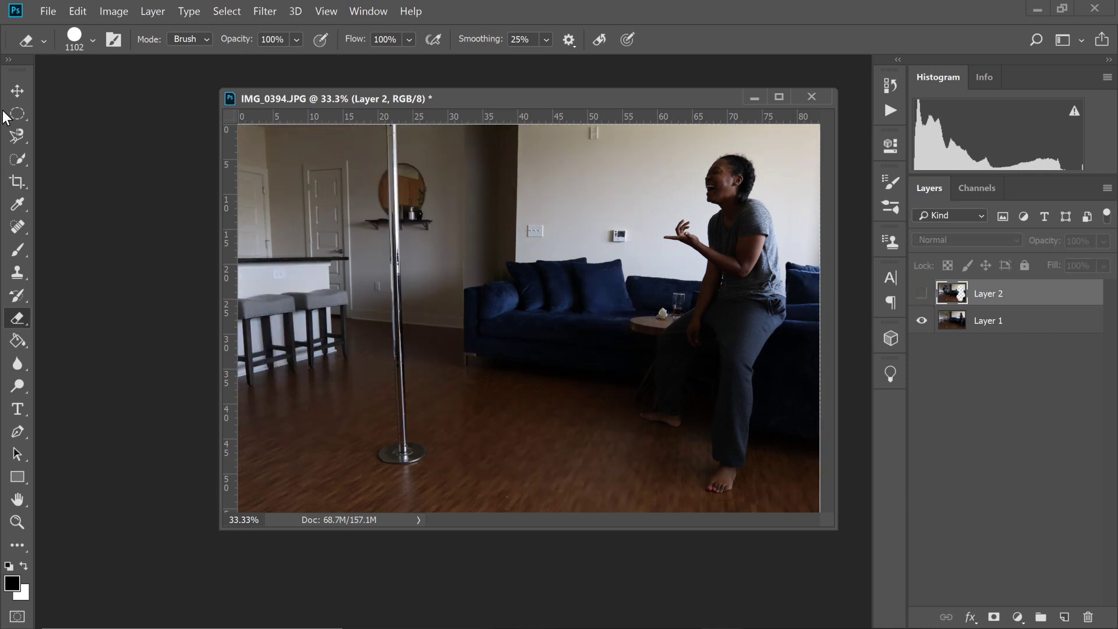
# Select Layer 1 with the Move tool, show Layer 2 again, and return to the Eraser.
pyautogui.click(19, 99)
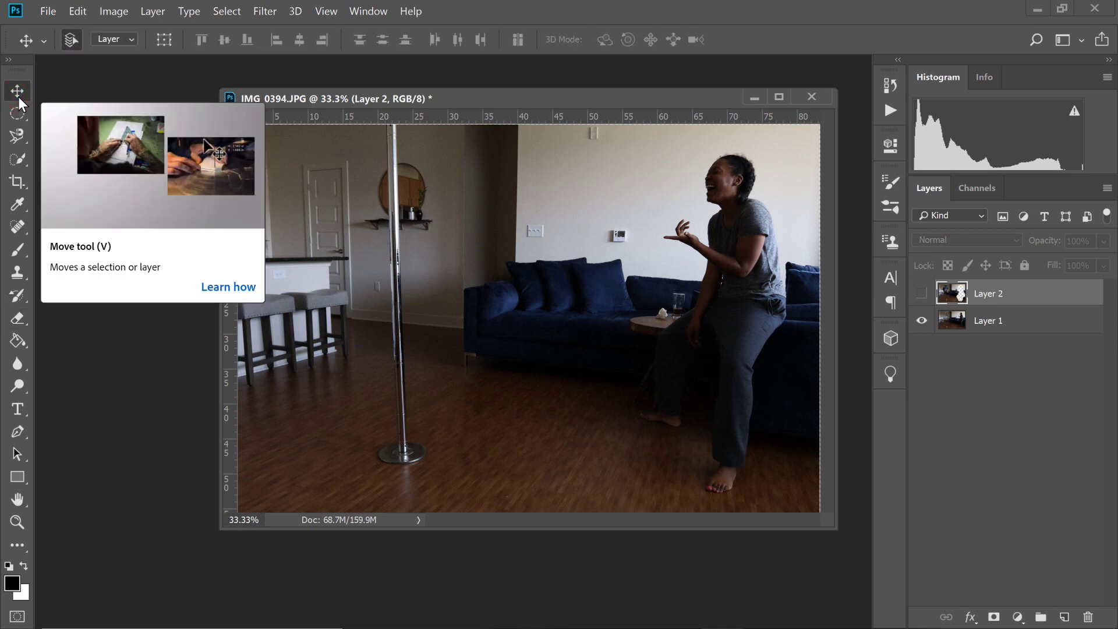
pyautogui.click(316, 135)
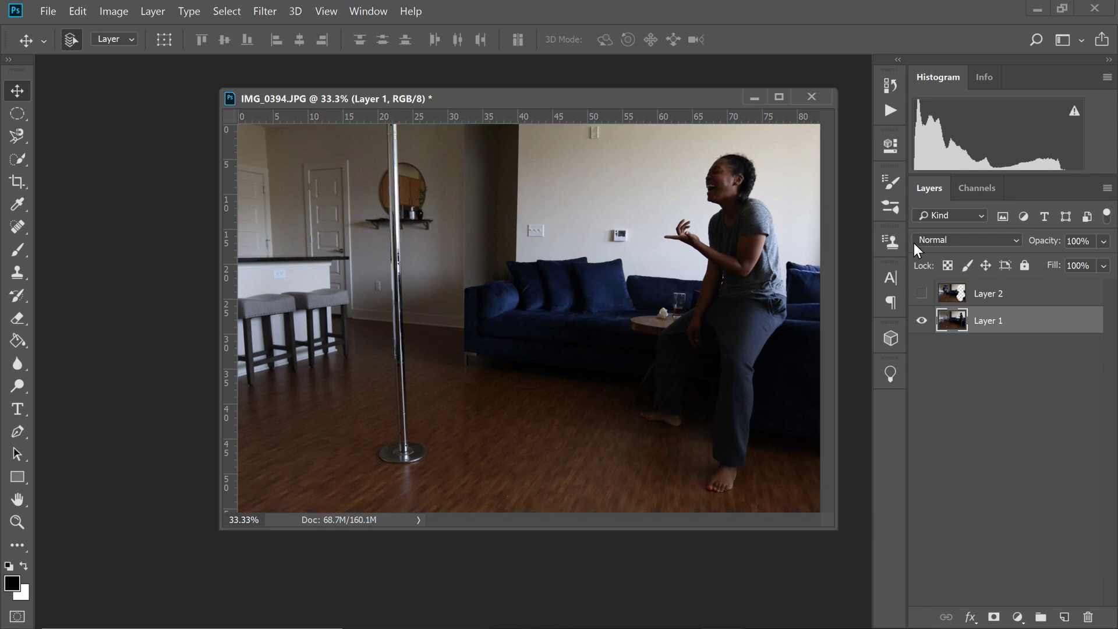
pyautogui.click(923, 294)
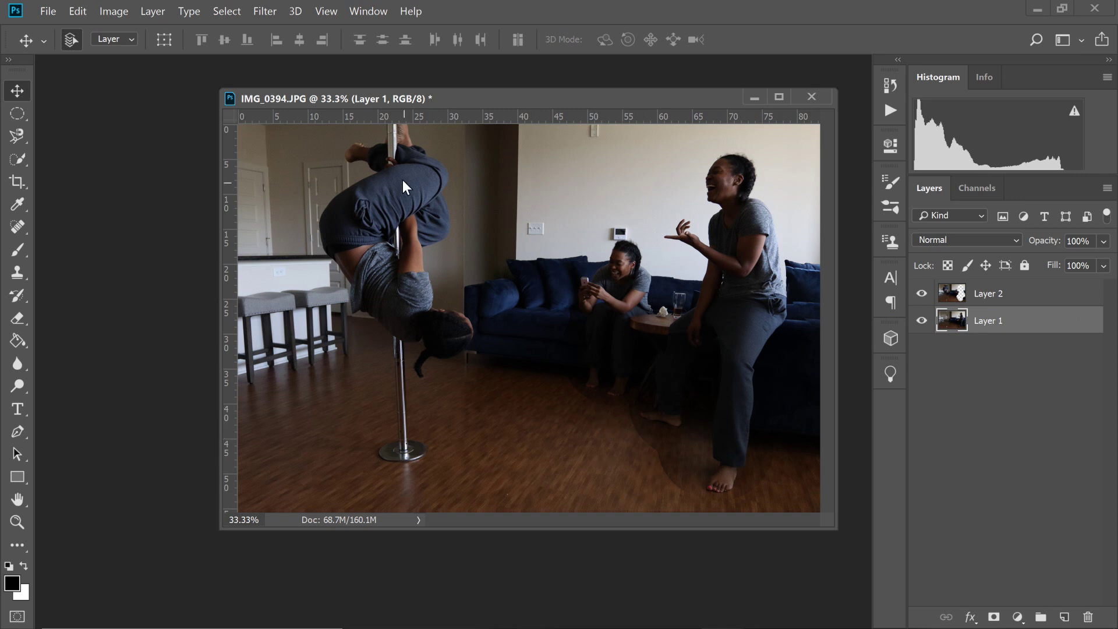
pyautogui.click(18, 319)
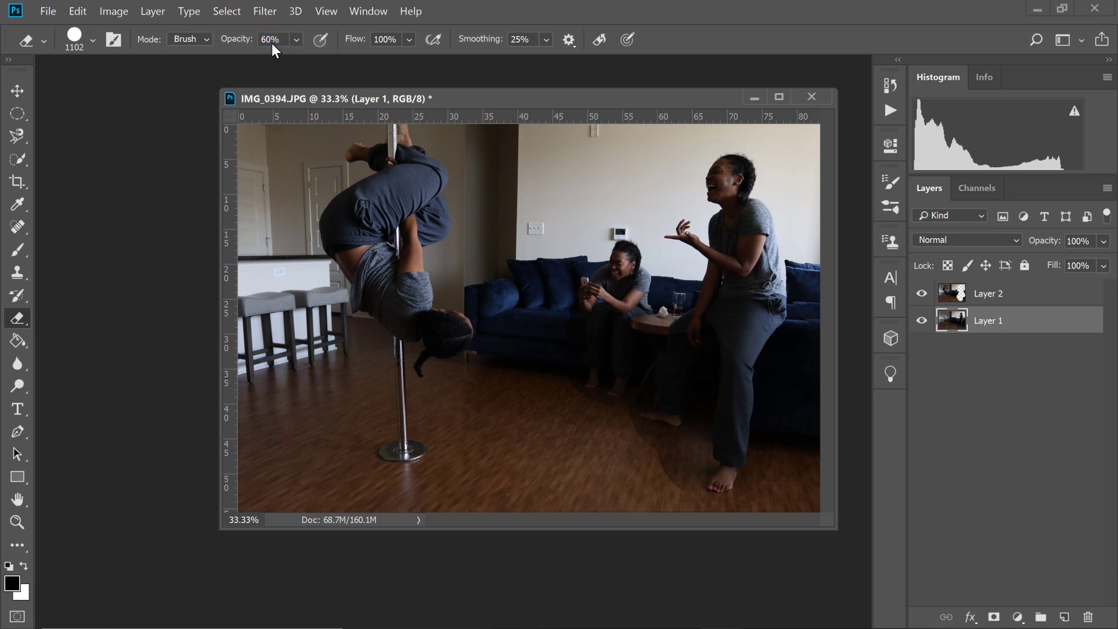
# Enlarge the eraser to 1457 px, accidentally erasing floor near the standing woman's feet.
pyautogui.click(92, 40)
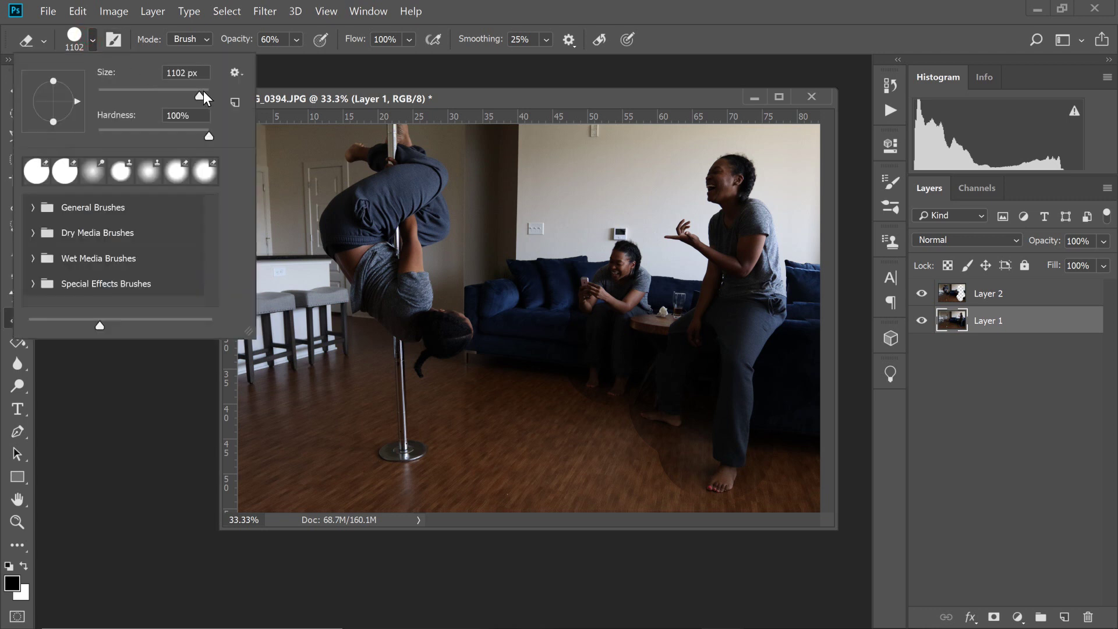
pyautogui.moveTo(201, 90); pyautogui.dragTo(205, 92)
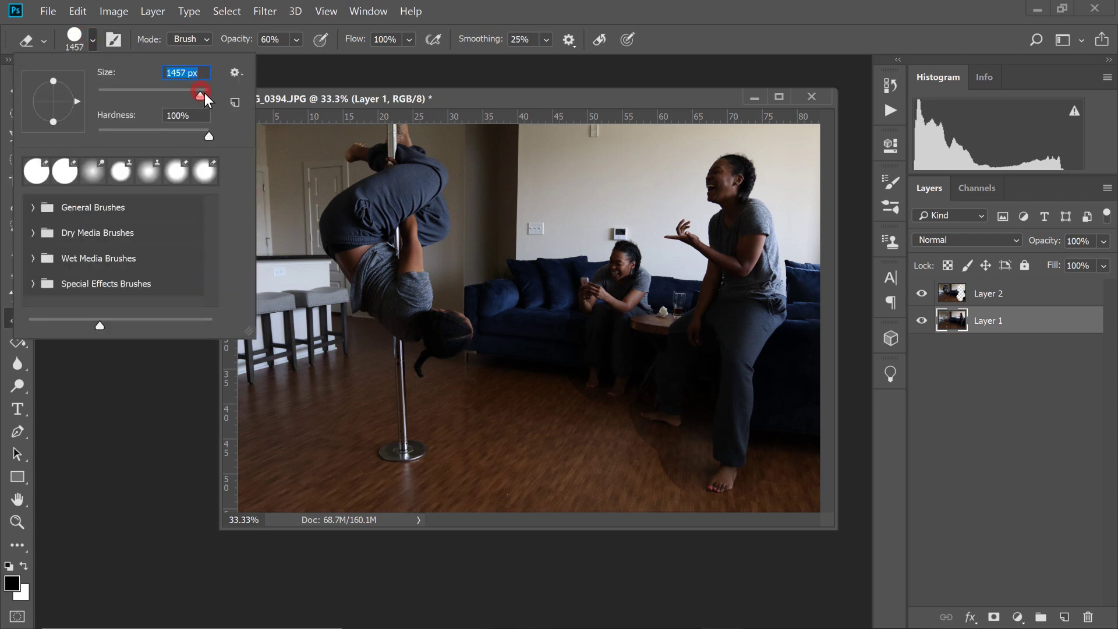
pyautogui.click(648, 447)
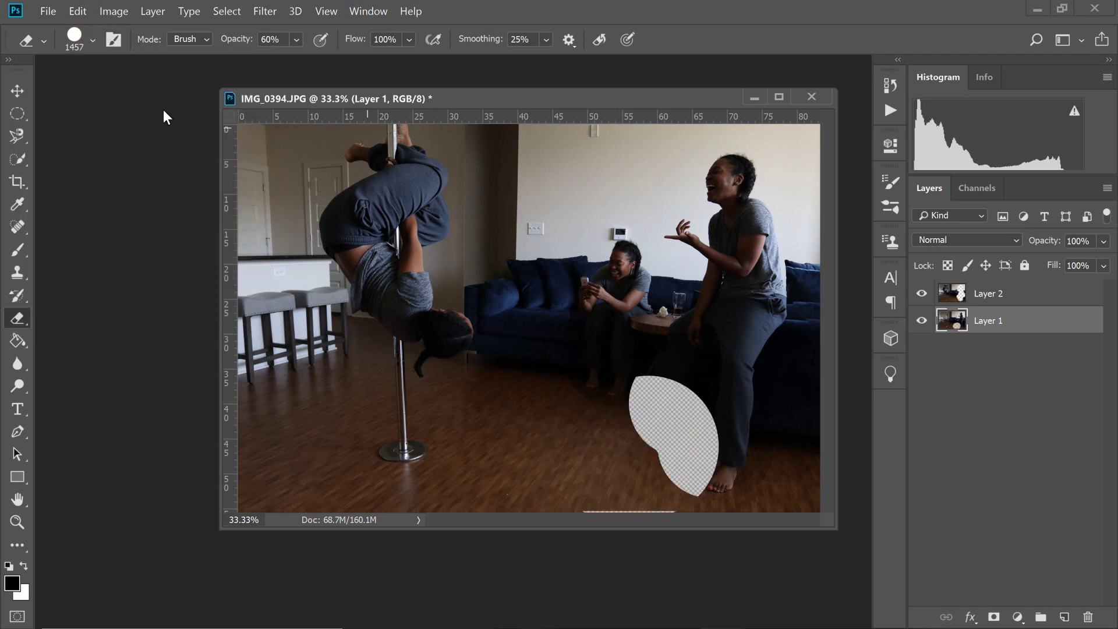
# Undo the accidental erase on Layer 1 and make Layer 2 active.
pyautogui.click(80, 13)
pyautogui.click(96, 30)
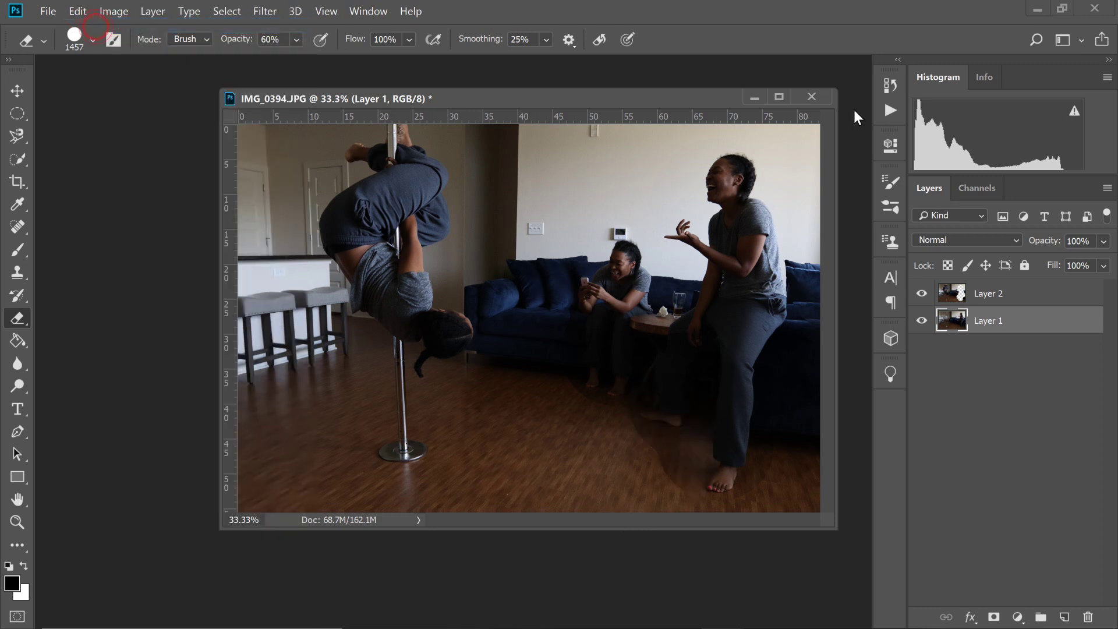
pyautogui.click(1014, 294)
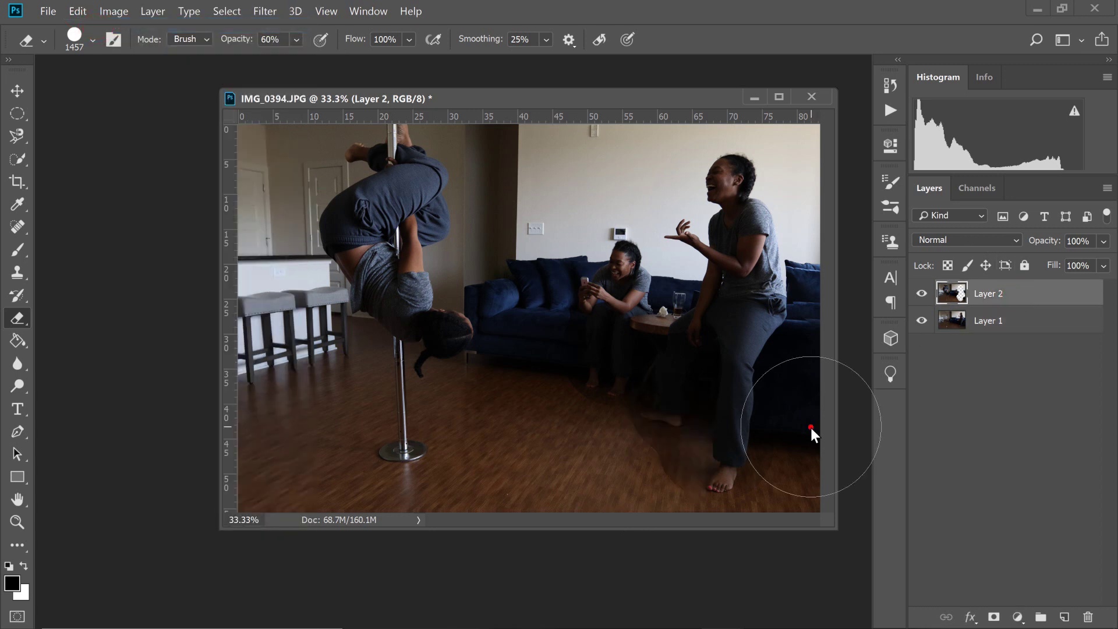
# Softly erase Layer 2's floor around the standing woman's feet and the pole base at 60% opacity.
pyautogui.moveTo(766, 475); pyautogui.dragTo(583, 480)
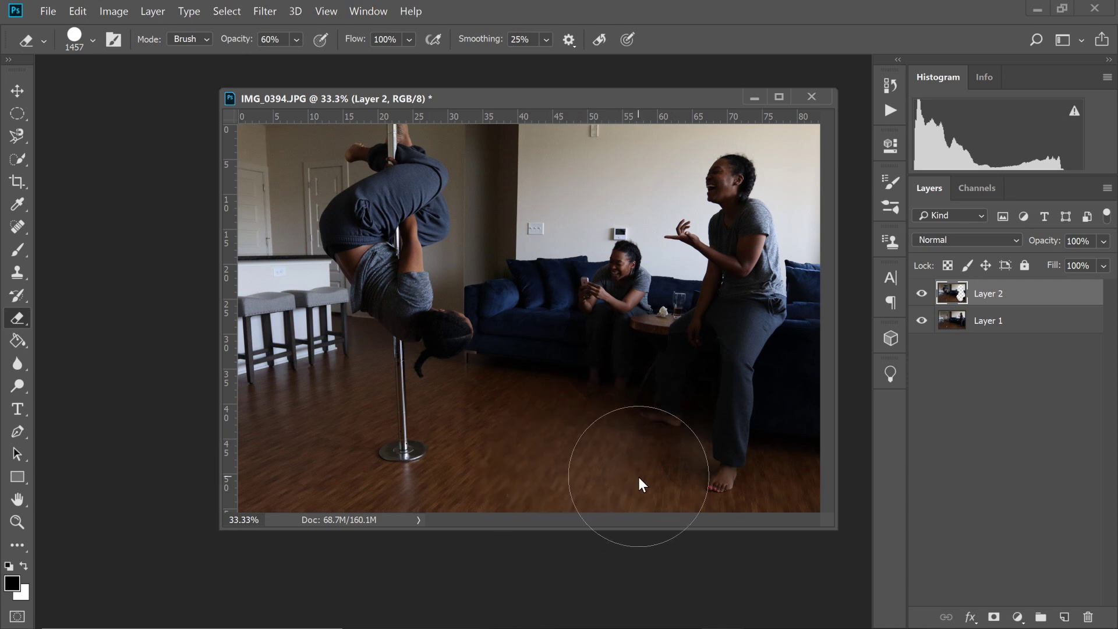
pyautogui.moveTo(639, 477)
pyautogui.mouseDown()
pyautogui.moveTo(614, 472)
pyautogui.moveTo(490, 514)
pyautogui.mouseUp()
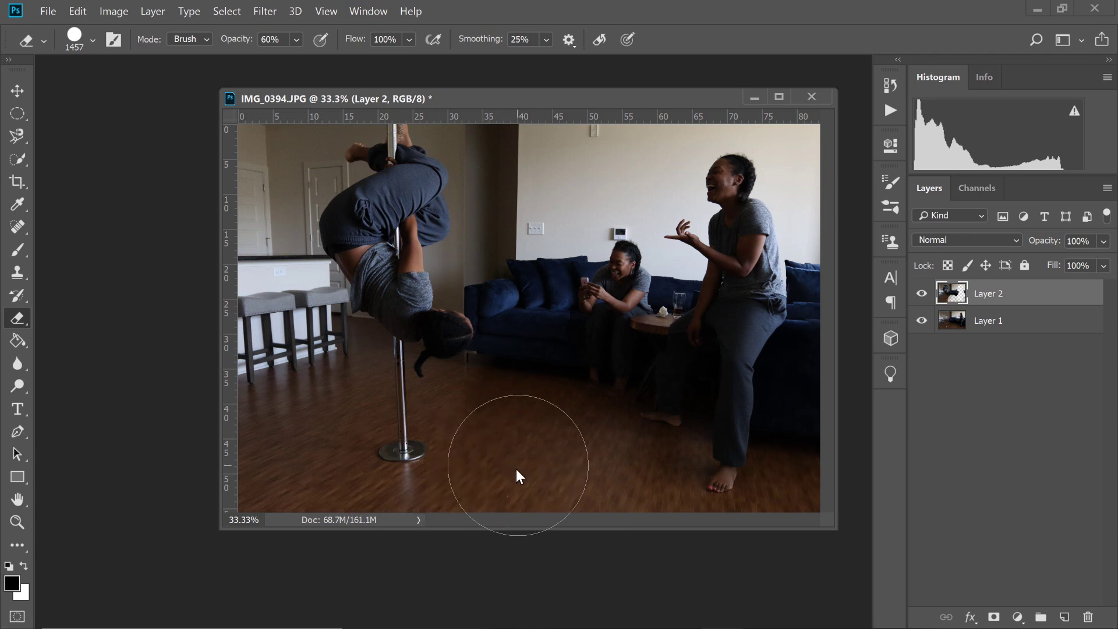
pyautogui.moveTo(333, 495)
pyautogui.mouseDown()
pyautogui.moveTo(426, 473)
pyautogui.moveTo(331, 466)
pyautogui.mouseUp()
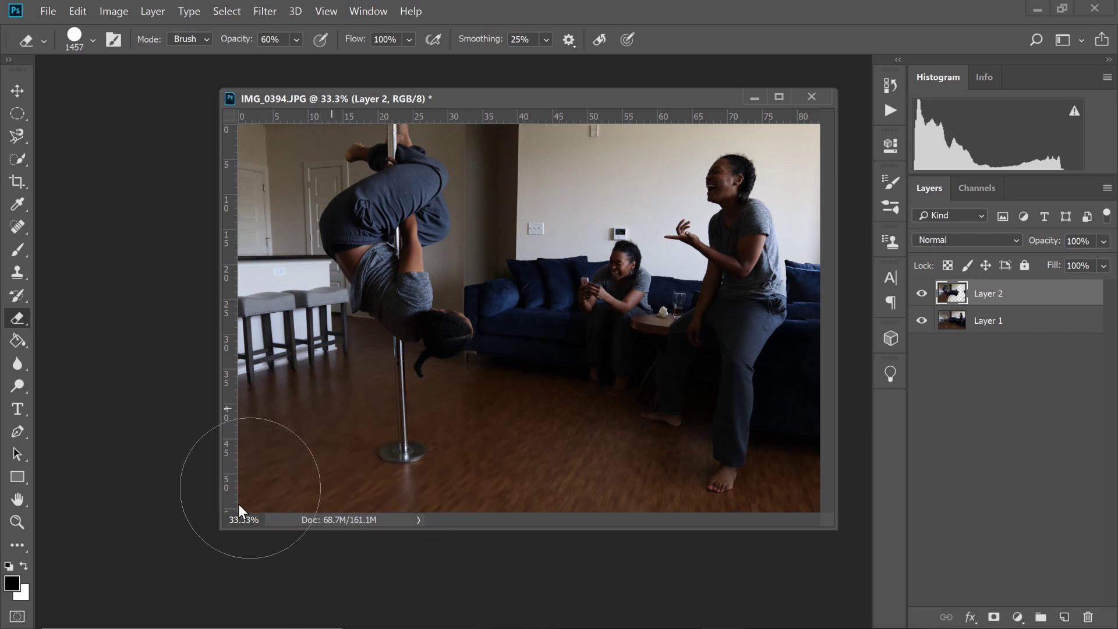
pyautogui.moveTo(401, 471); pyautogui.dragTo(351, 424)
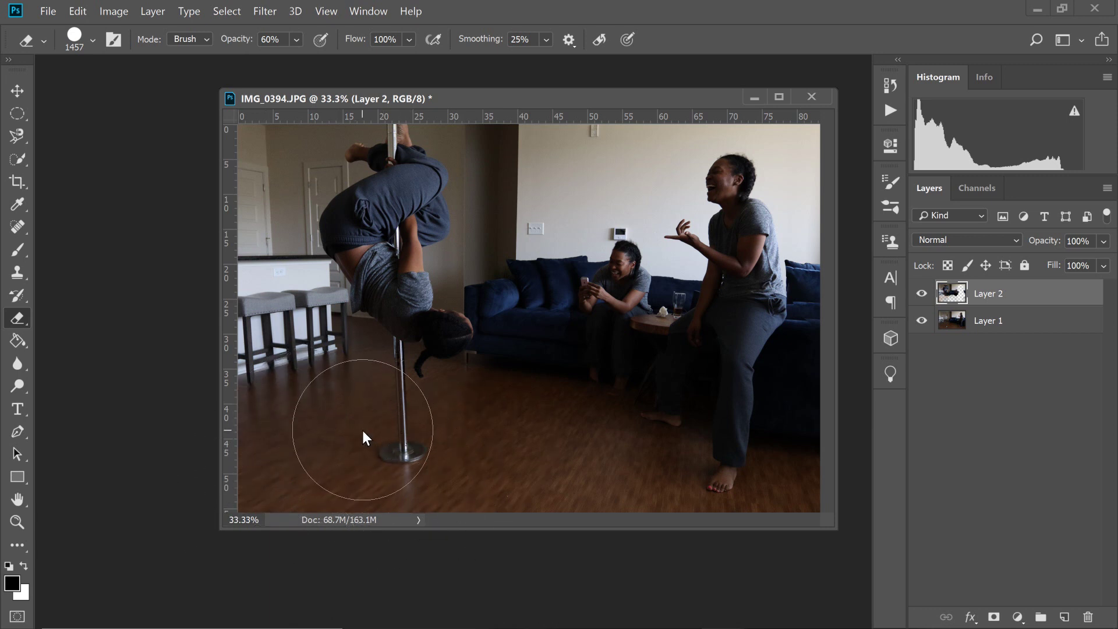
pyautogui.rightClick(356, 423)
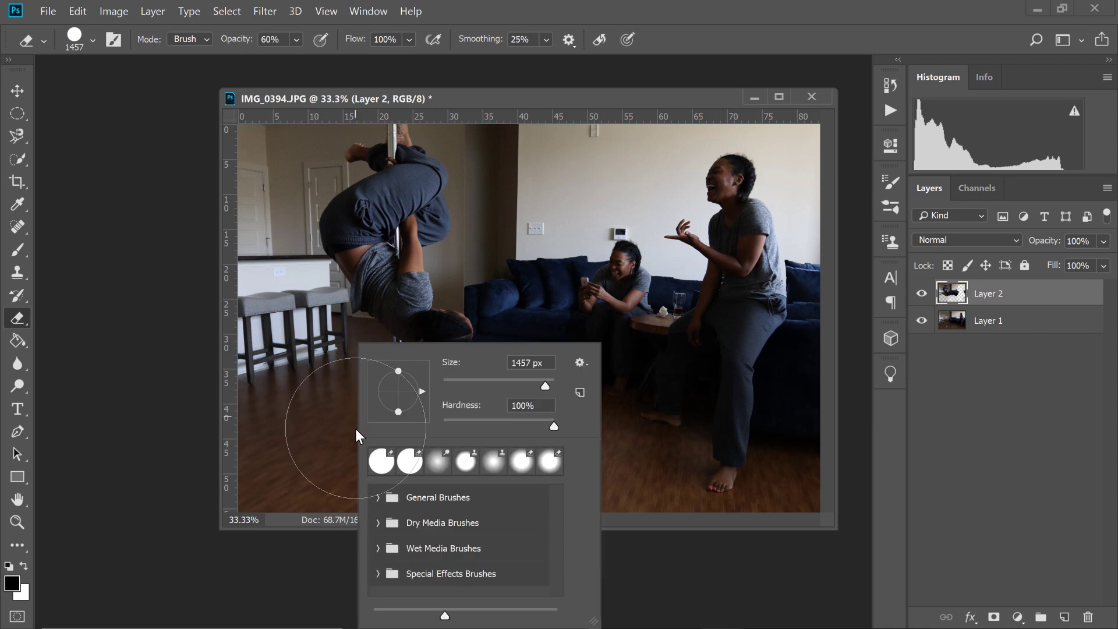
pyautogui.click(322, 439)
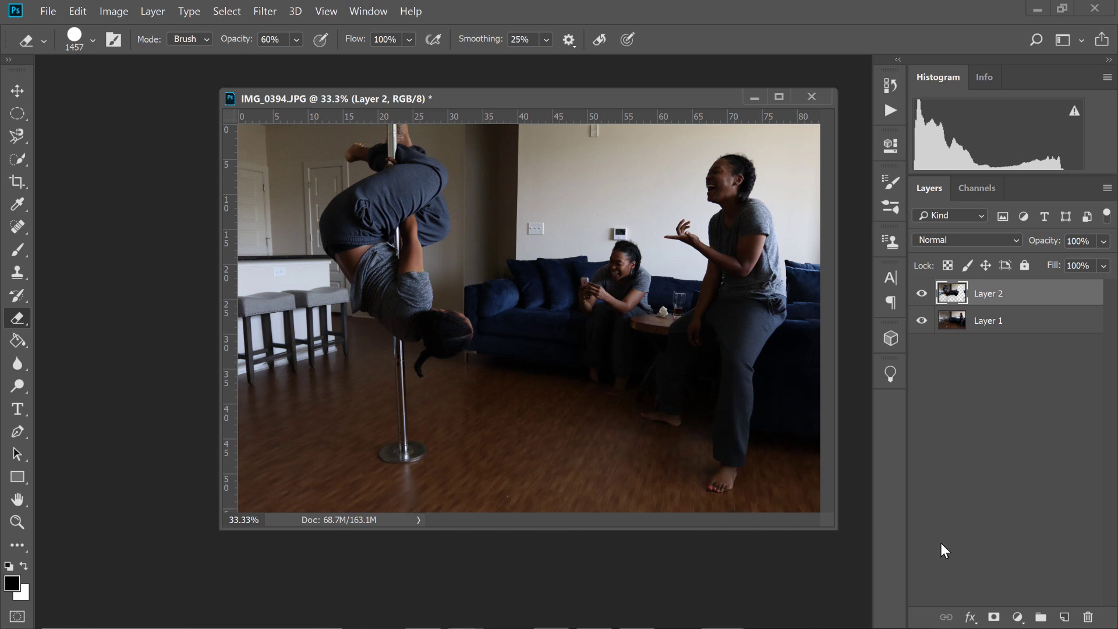
pyautogui.click(17, 90)
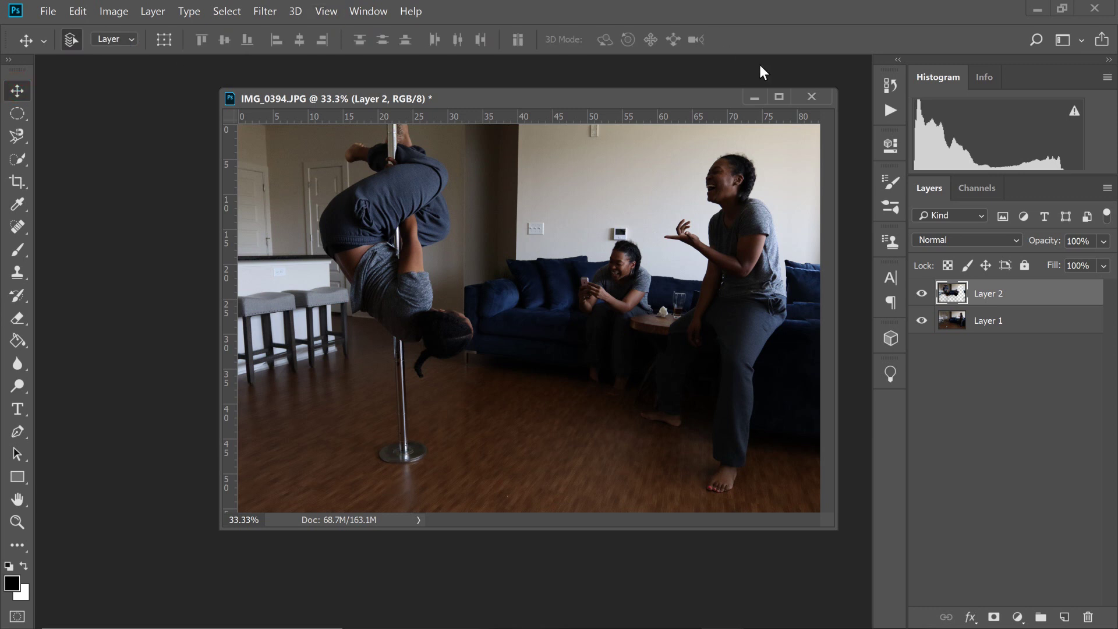
# Select Layer 1 and Layer 2 together and merge them into one layer.
pyautogui.click(786, 94)
pyautogui.keyDown('shift'); pyautogui.click(1038, 313); pyautogui.keyUp('shift')
pyautogui.rightClick(1038, 313)
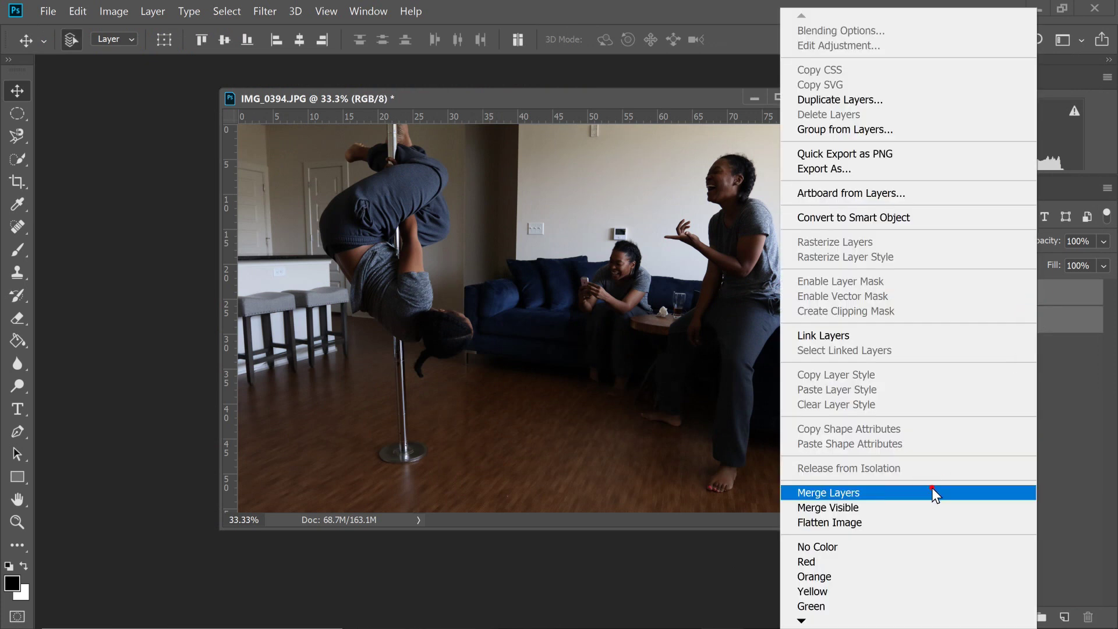
pyautogui.click(932, 492)
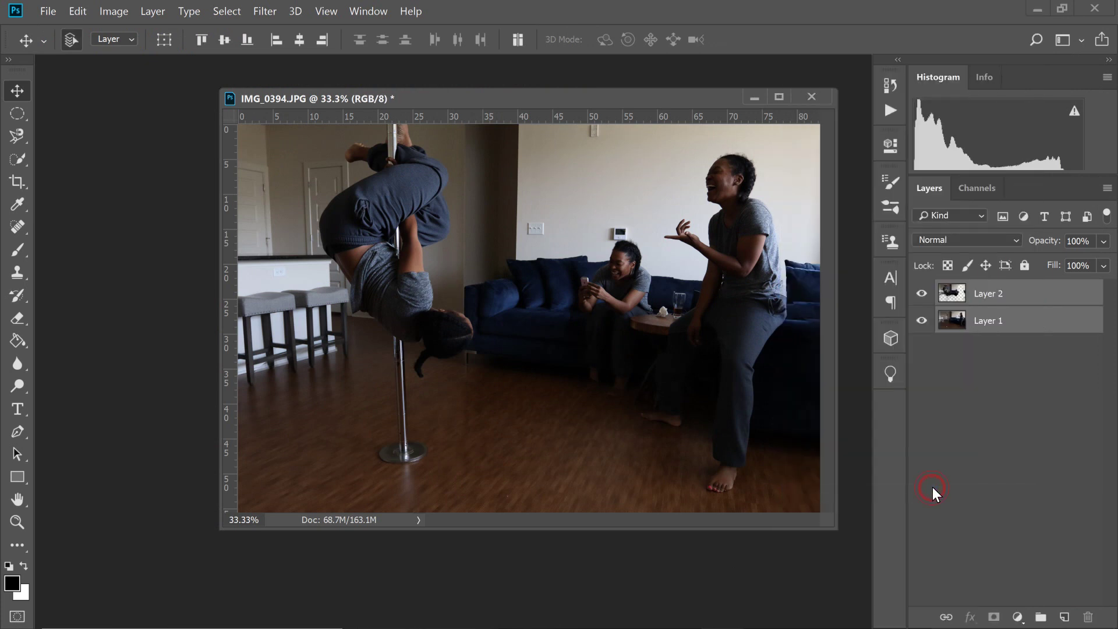
# Close the accidentally opened Layer Style dialog and start renaming the merged layer.
pyautogui.doubleClick(1000, 297)
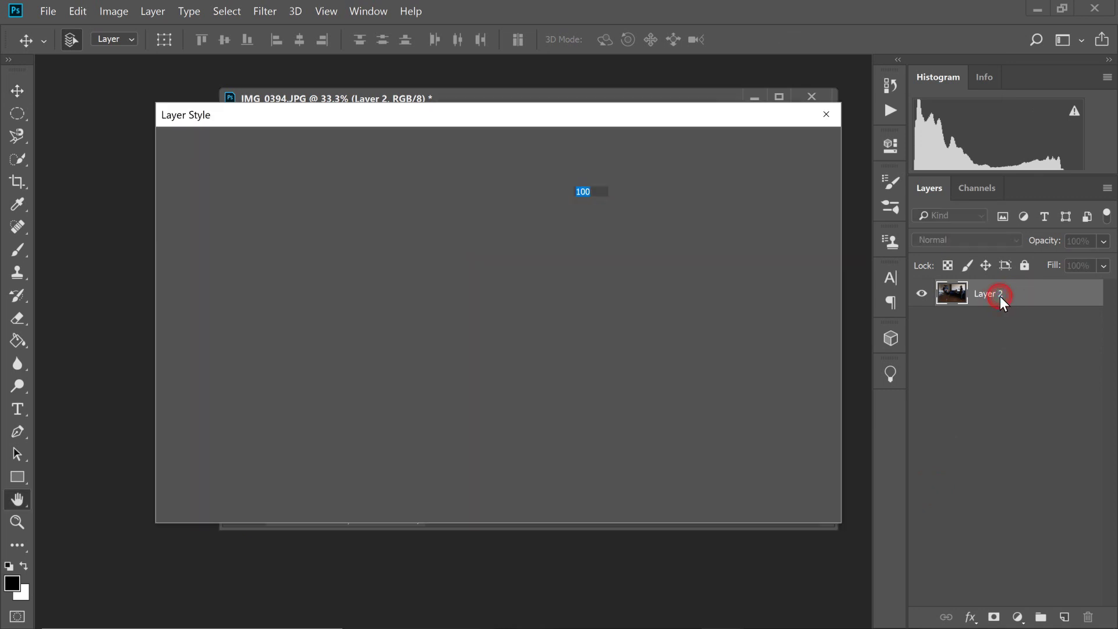
pyautogui.click(839, 121)
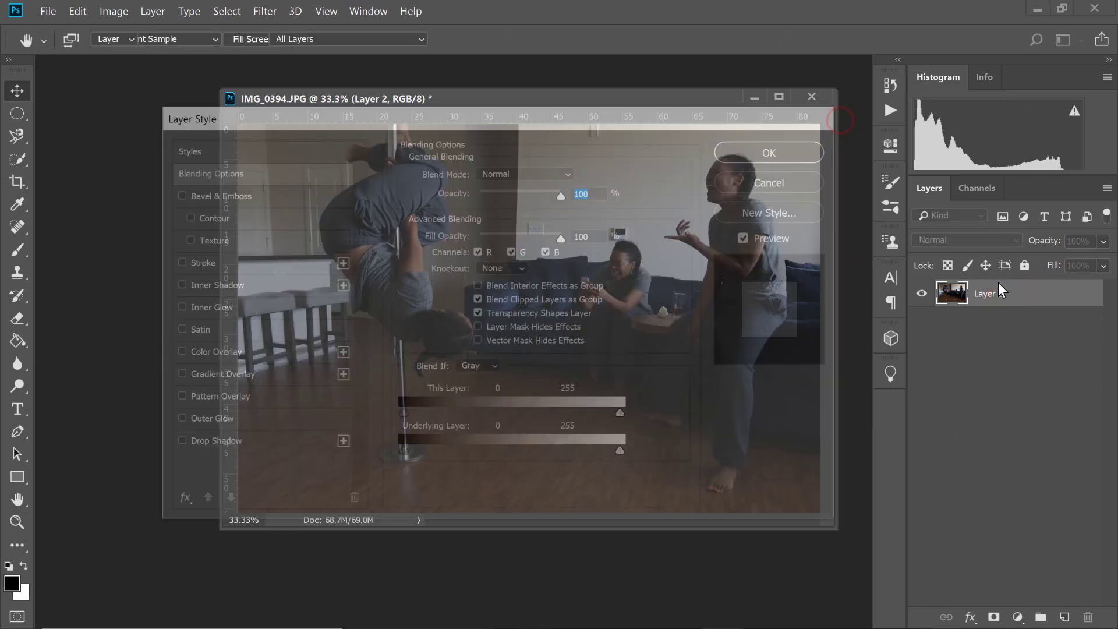
pyautogui.doubleClick(974, 293)
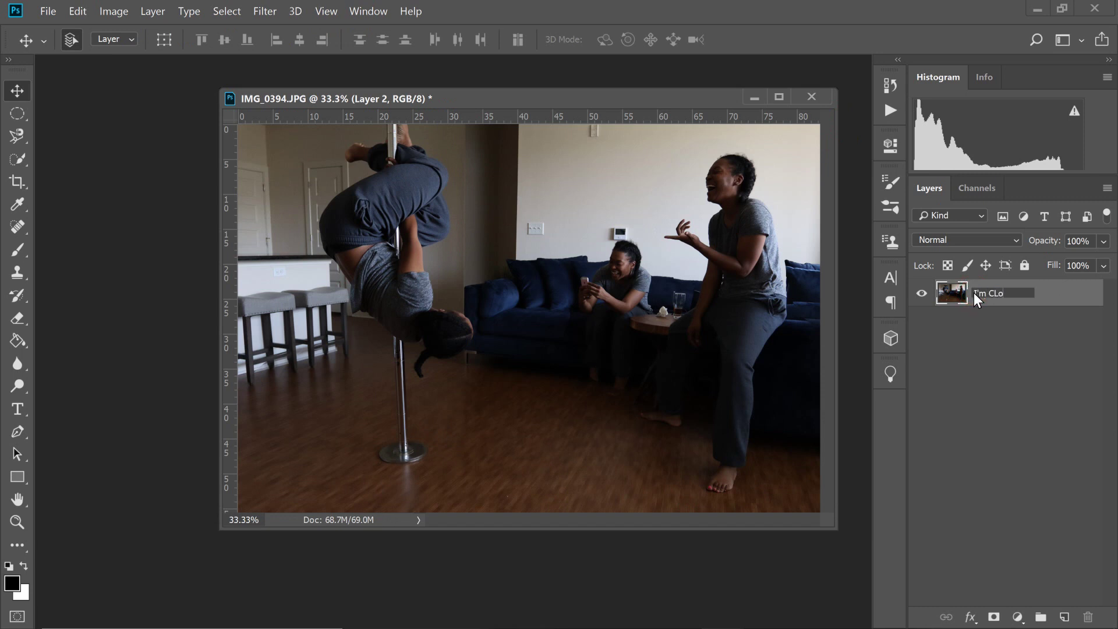
pyautogui.write('one')
pyautogui.write('d')
# Confirm 'I'm Cloned' as the merged layer's new name.
pyautogui.press('Return')
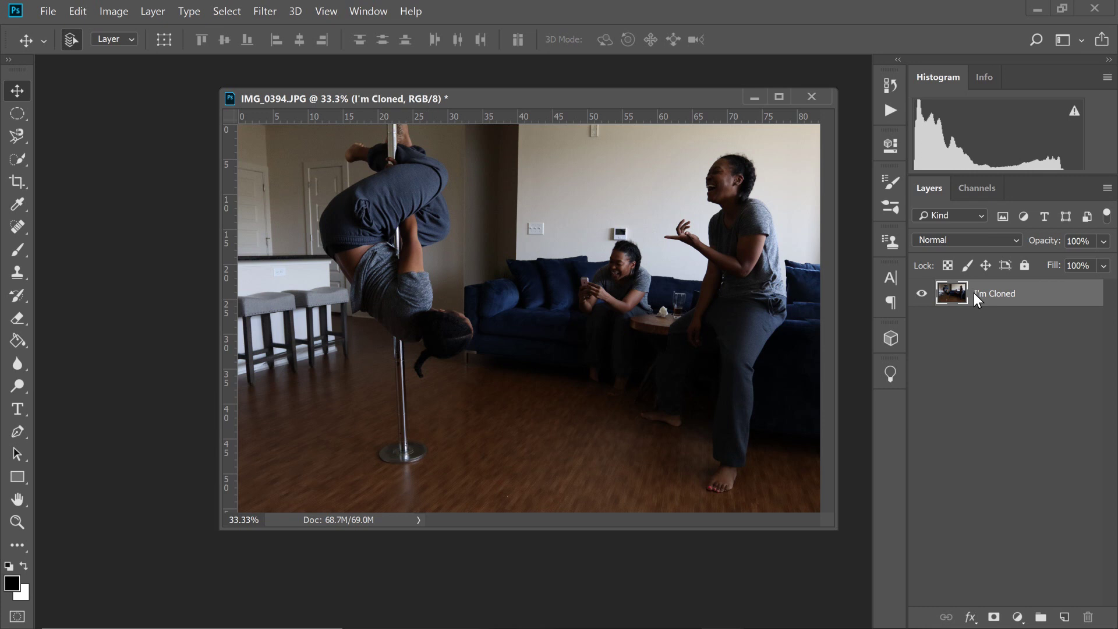